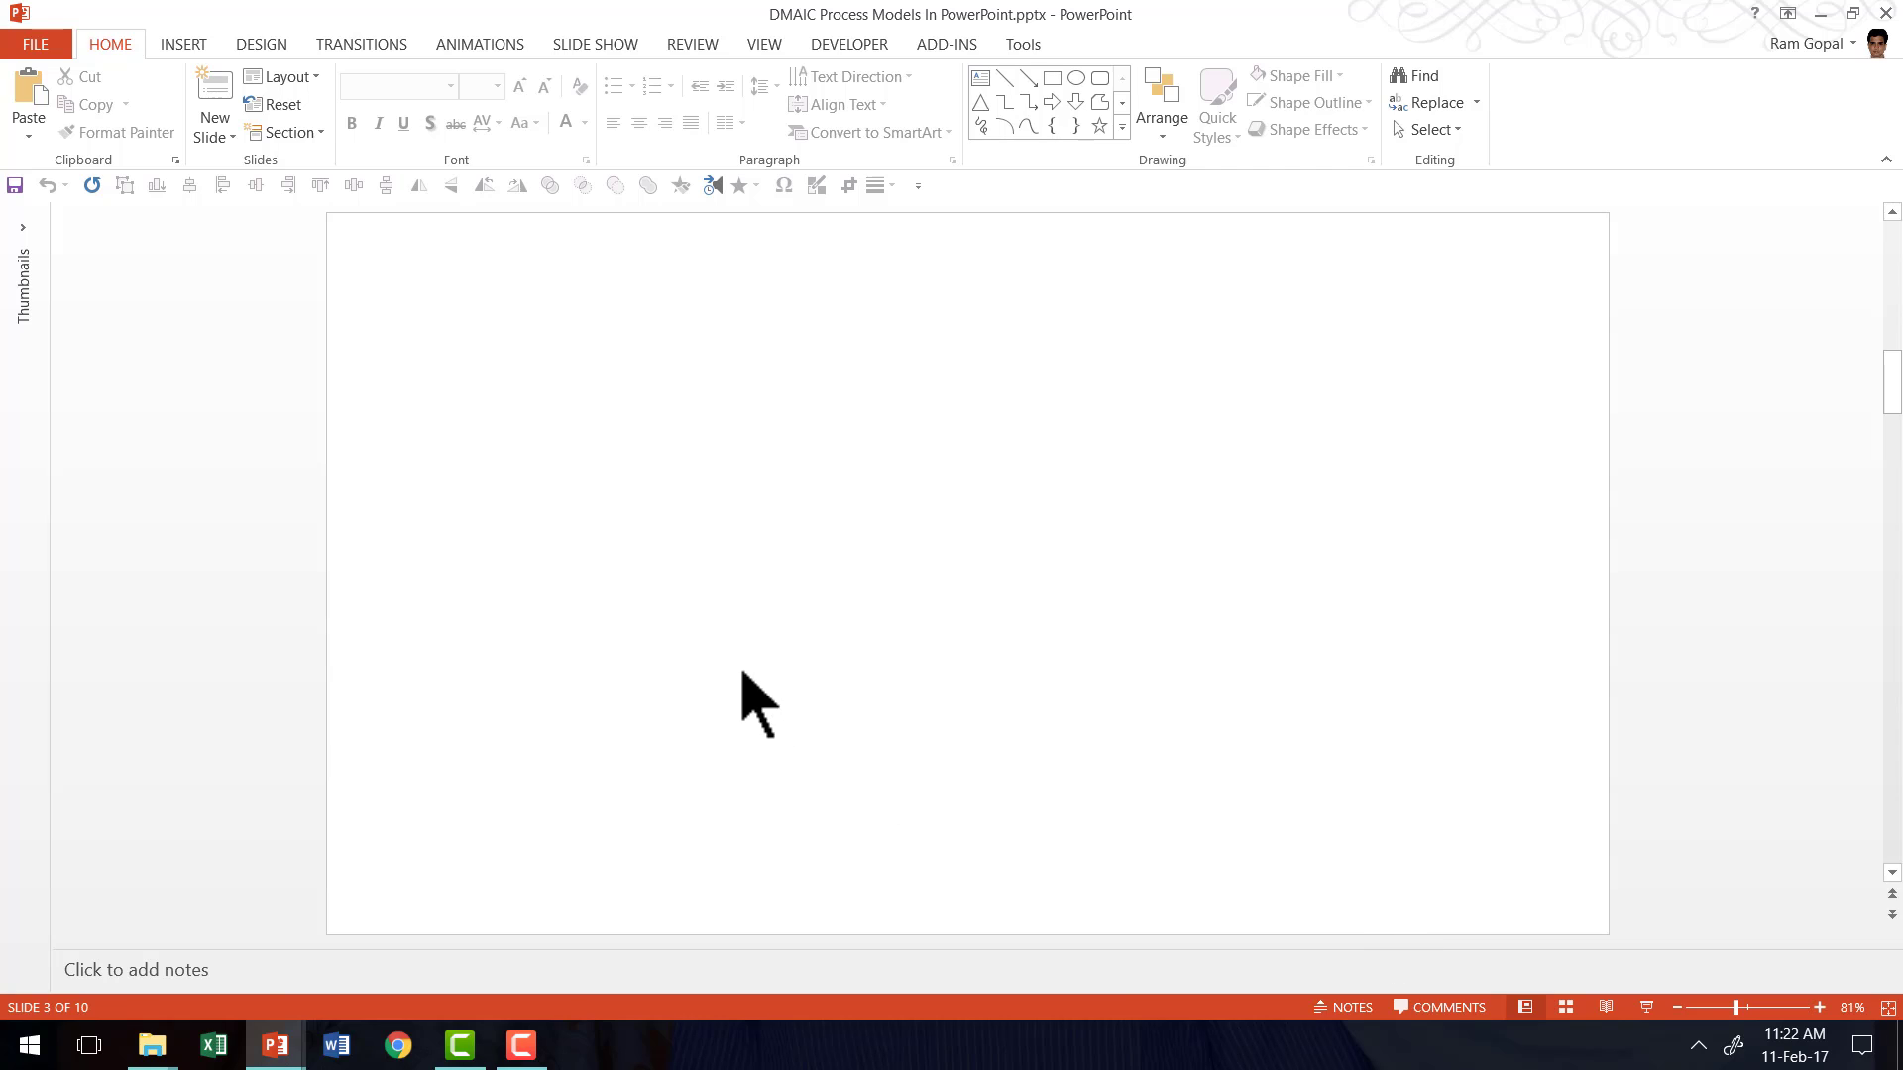
# Insert a Segmented Cycle SmartArt diagram from the Cycle layouts onto slide 3
pyautogui.click(184, 45)
pyautogui.click(450, 119)
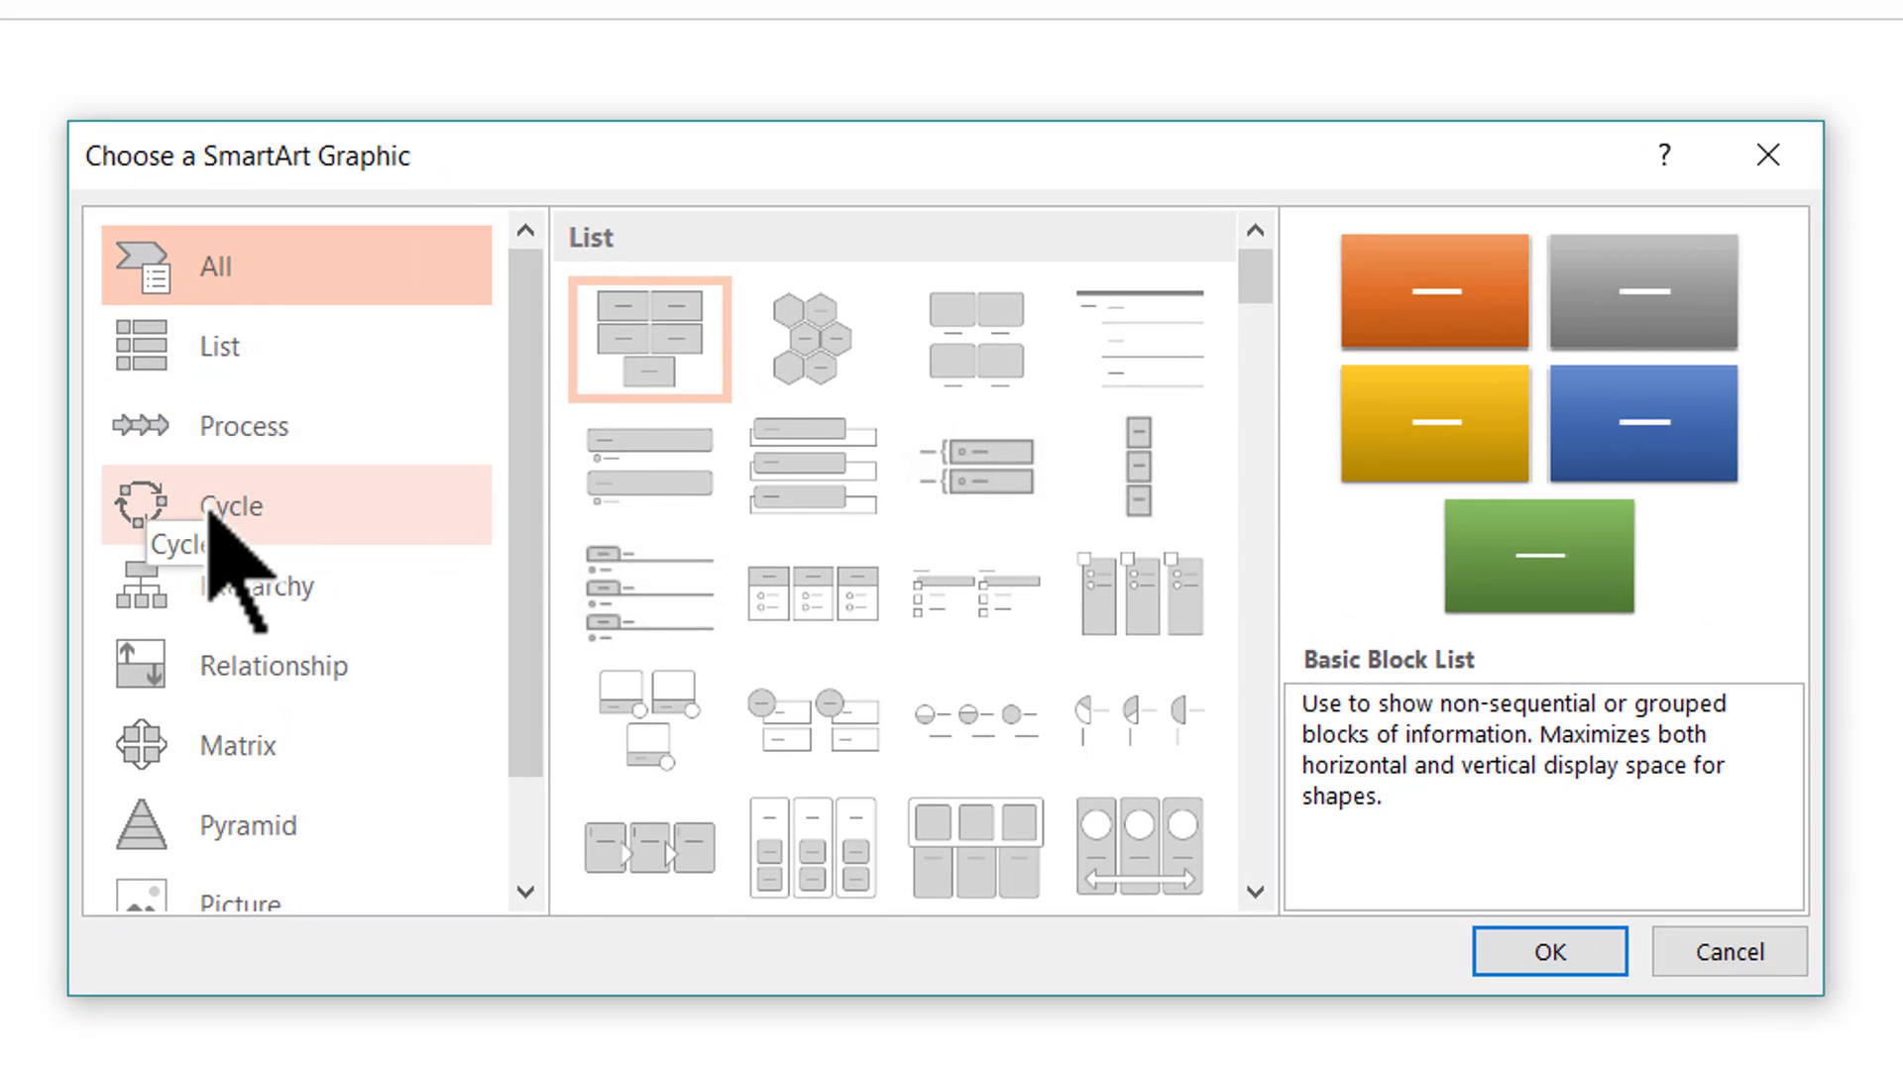
pyautogui.click(305, 501)
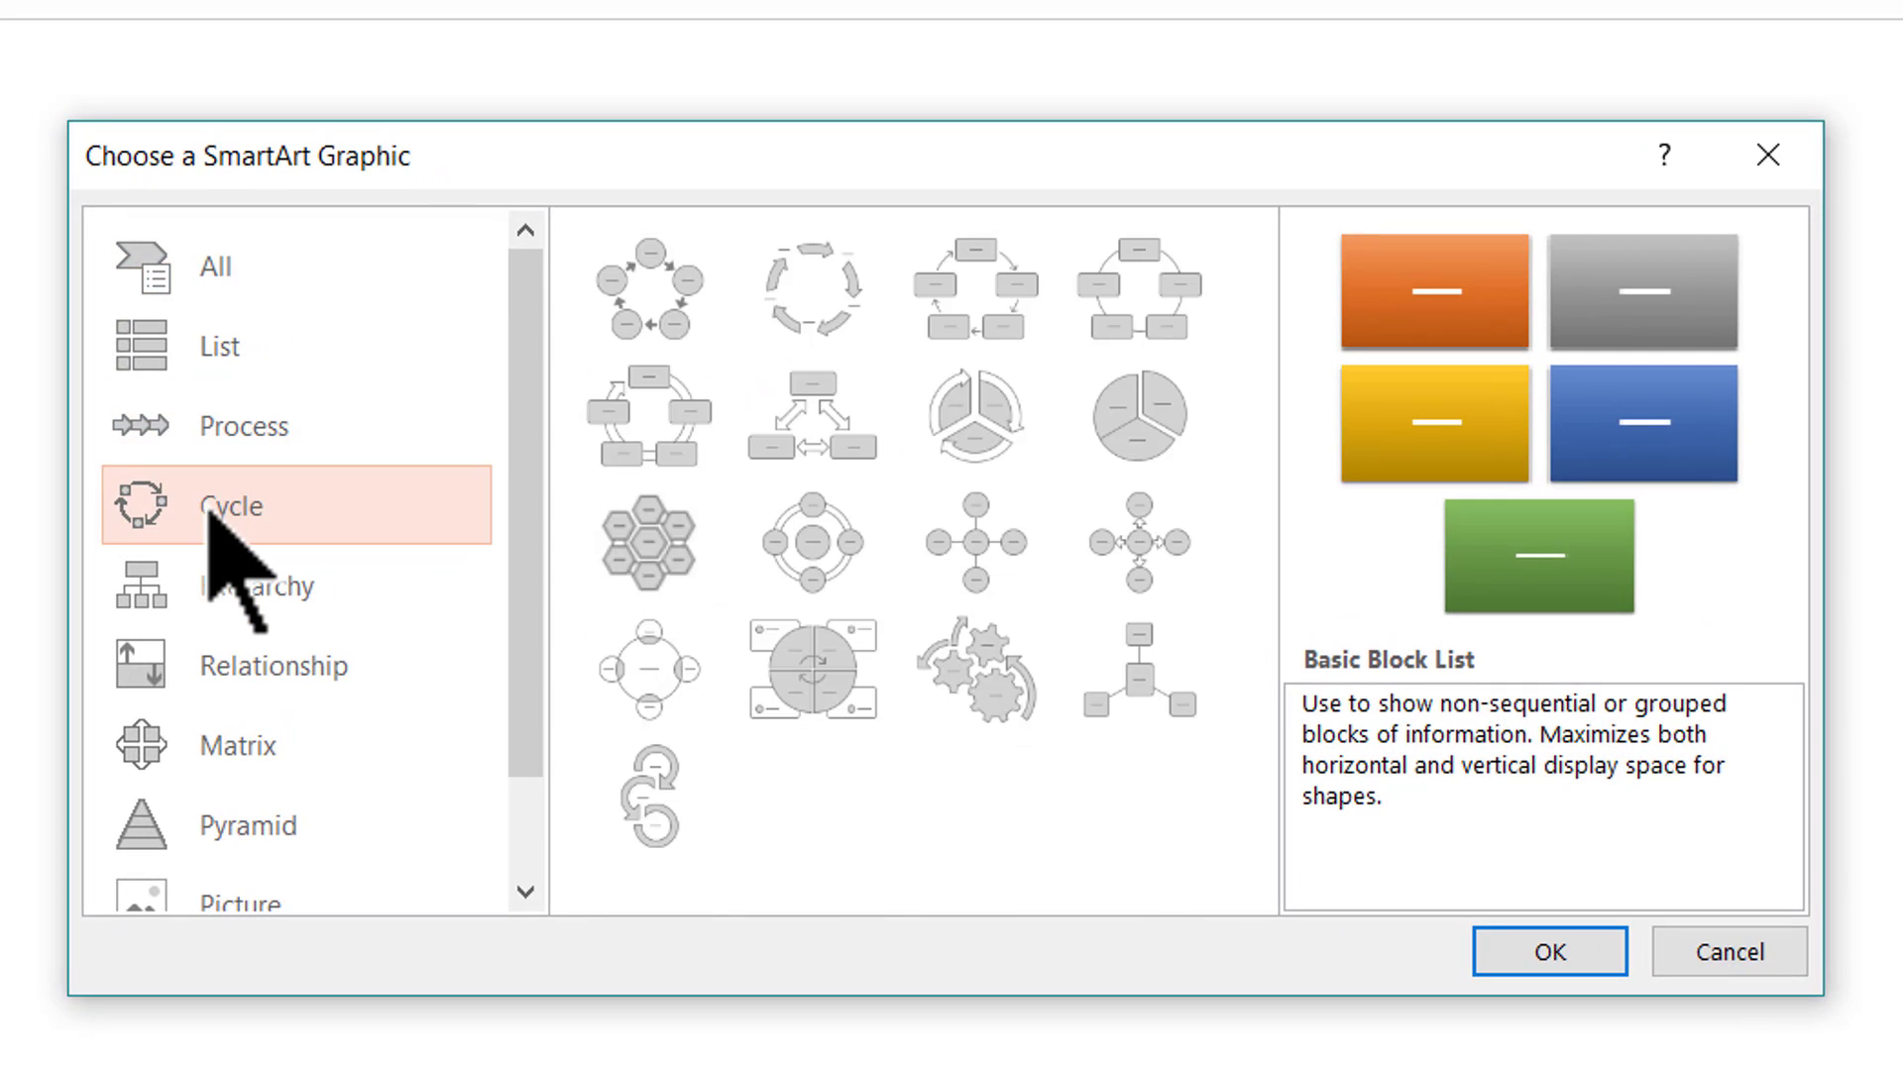
pyautogui.click(997, 446)
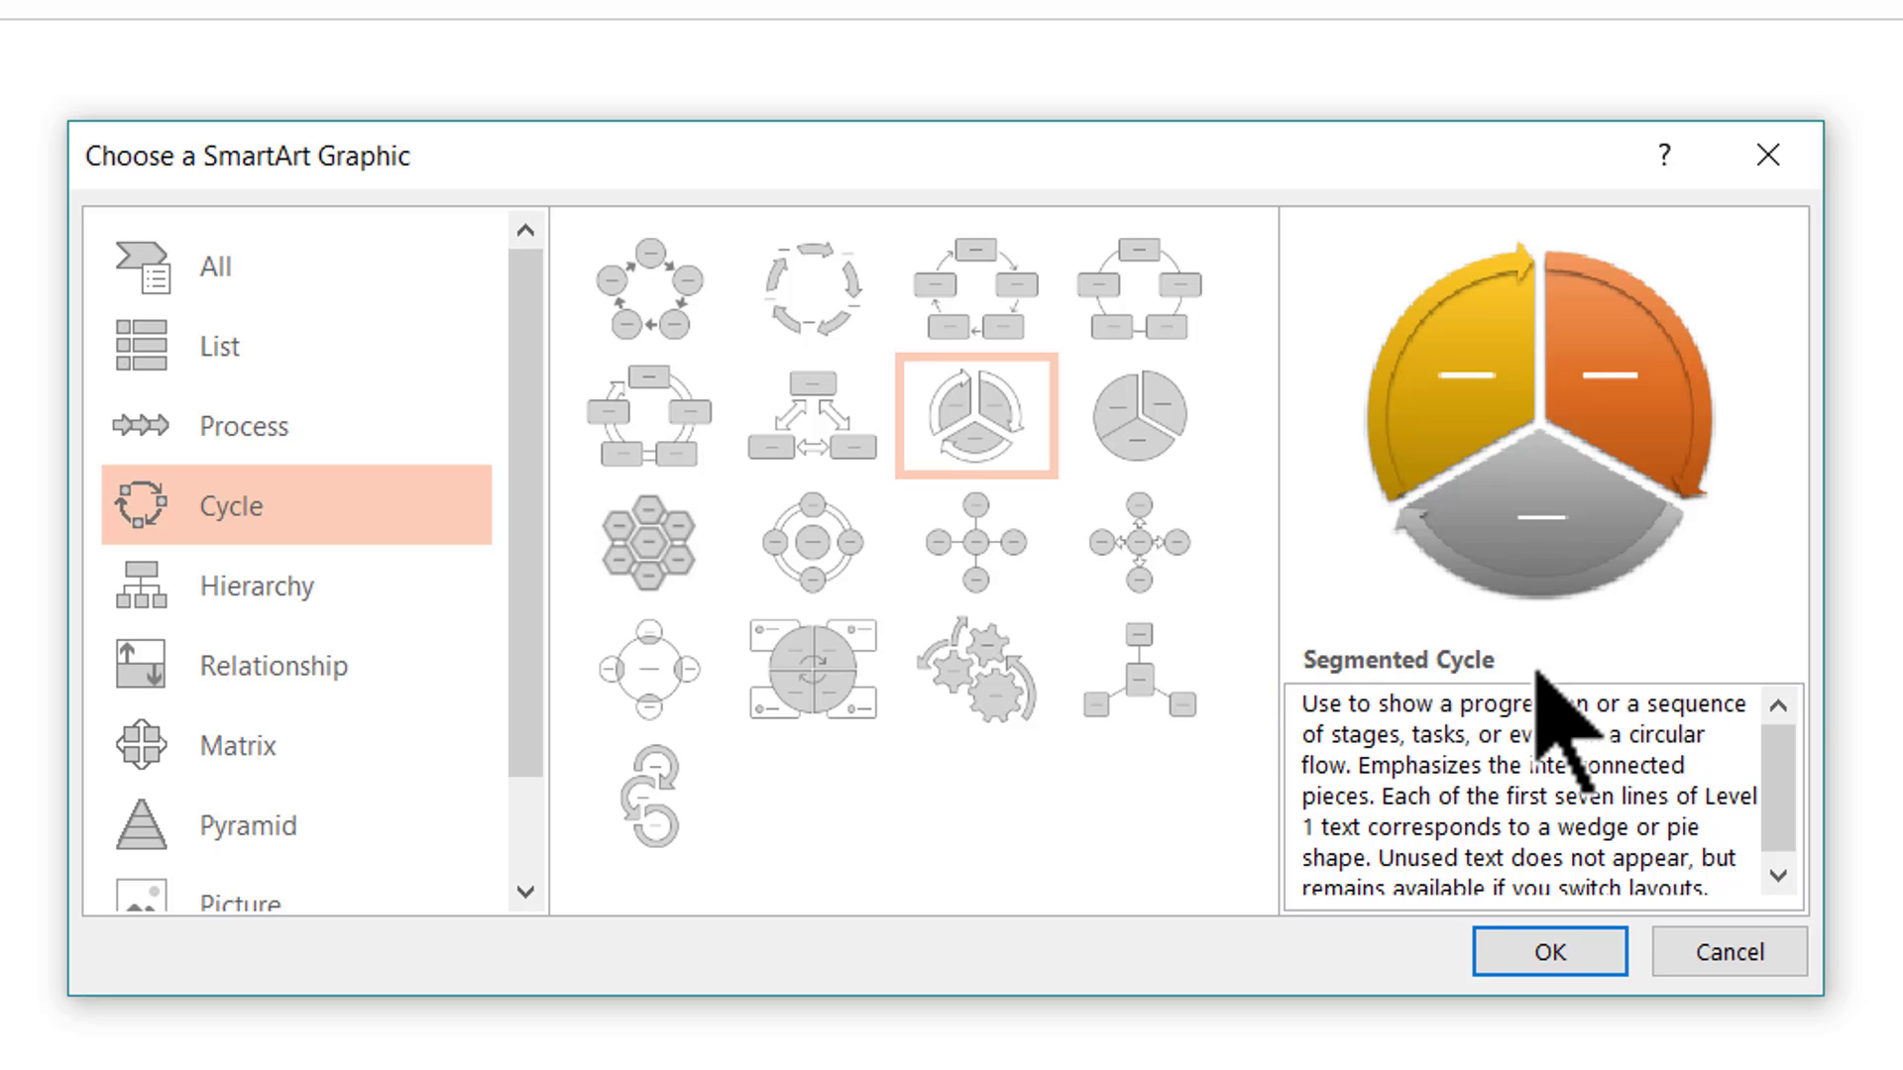
pyautogui.click(1550, 954)
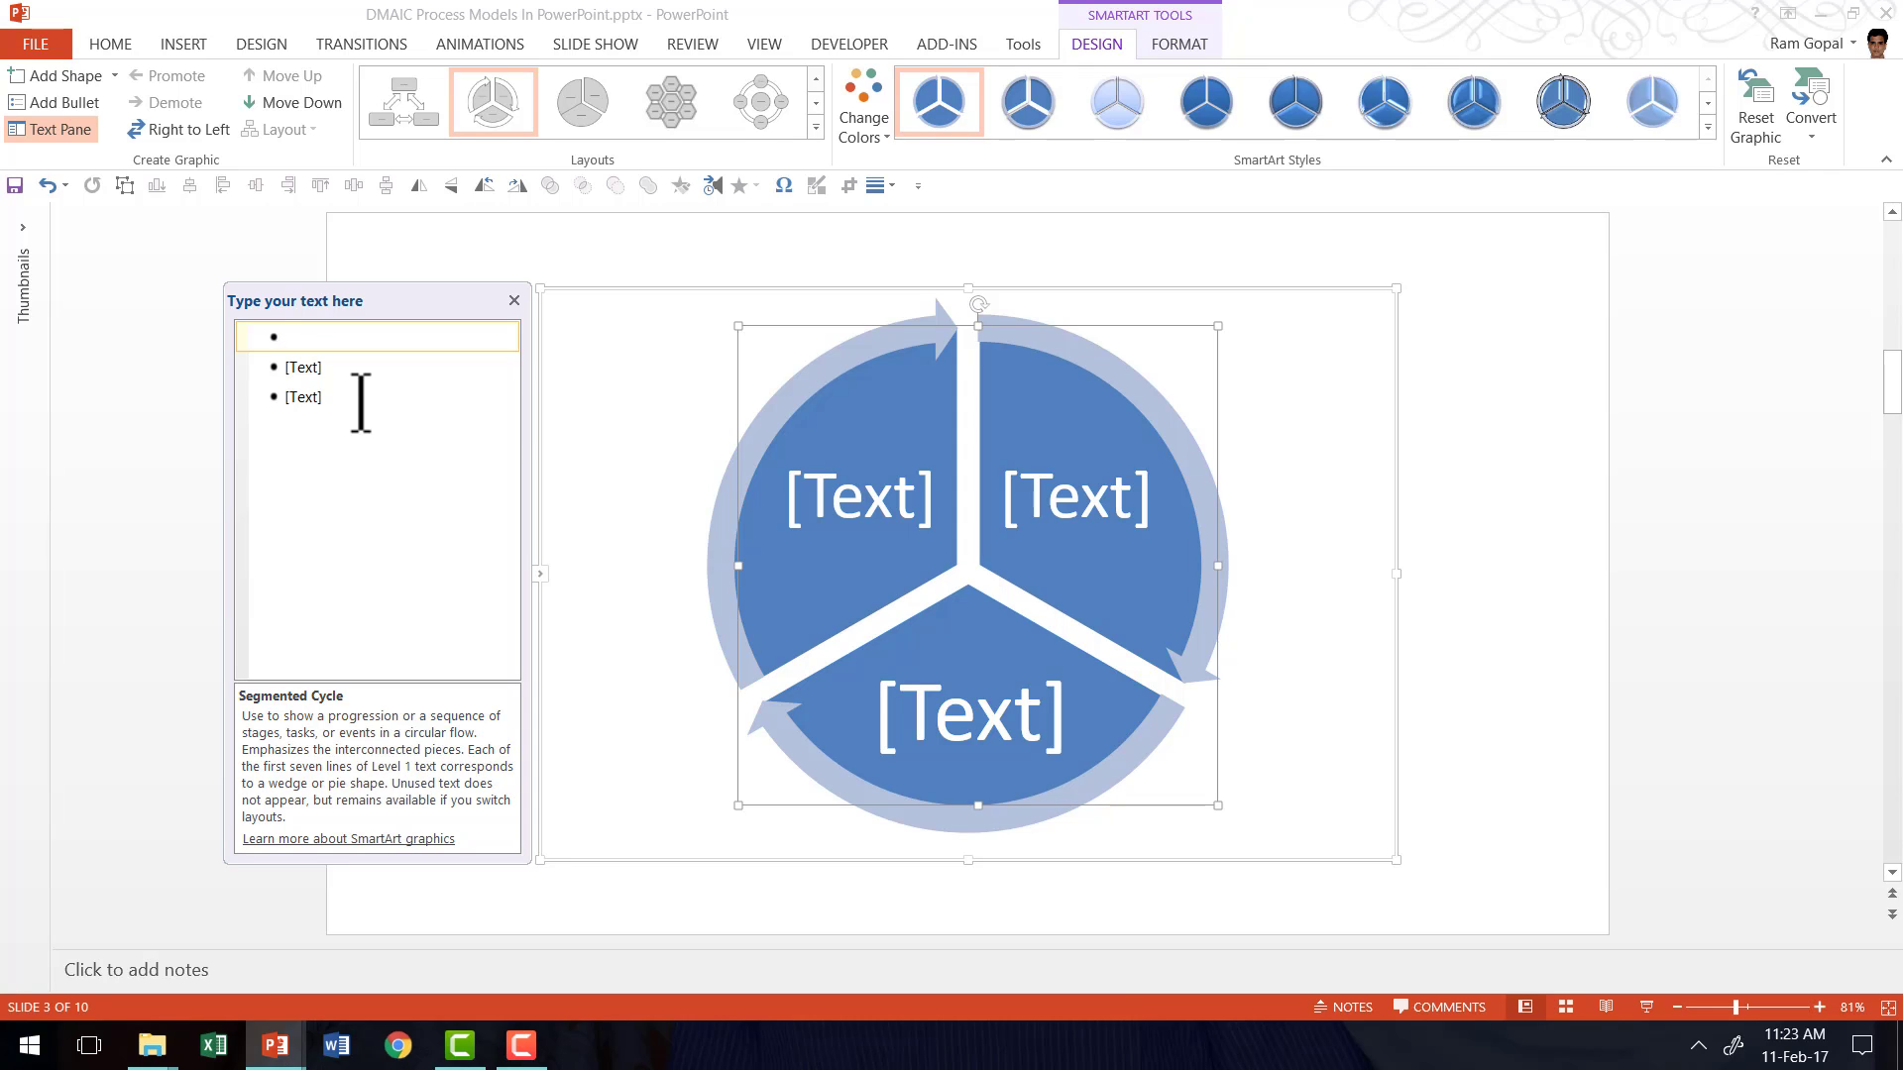
# Add a fourth and a fifth segment from the diagram's text pane
pyautogui.click(300, 401)
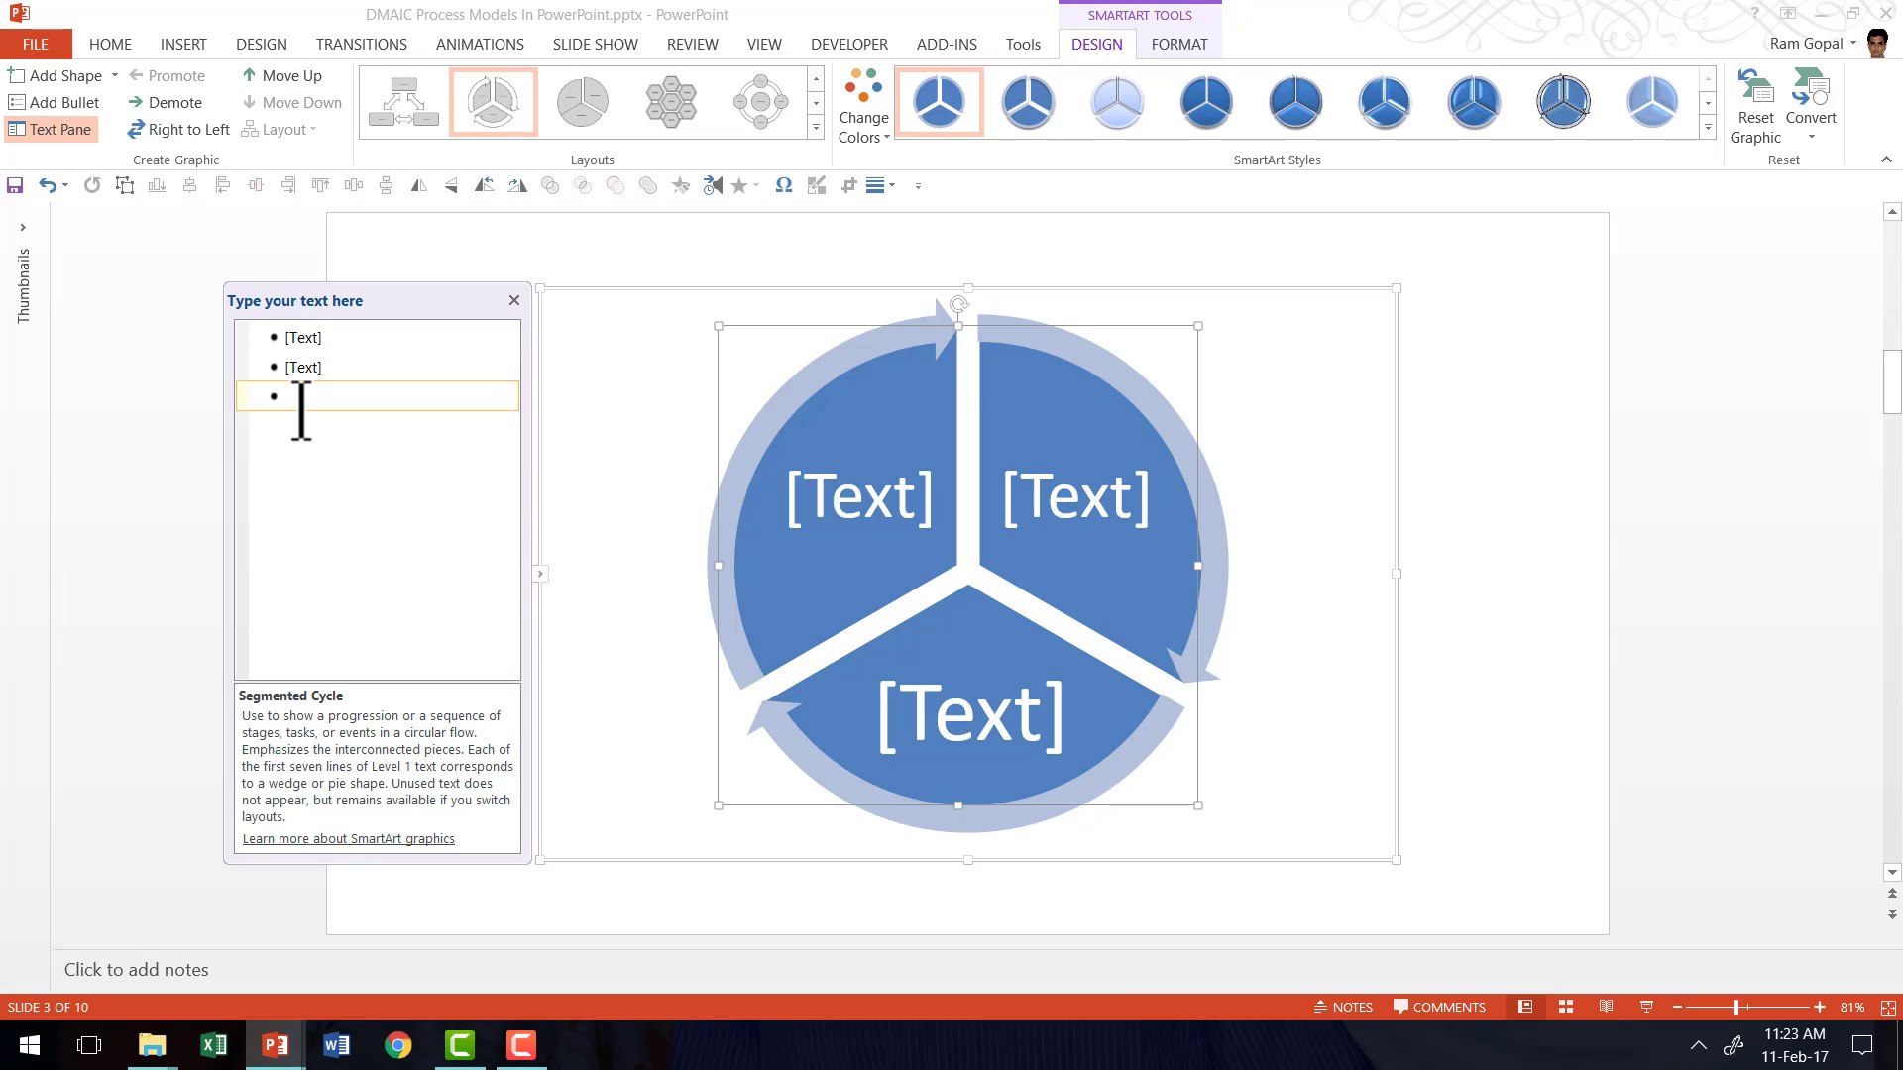
pyautogui.press('Return')
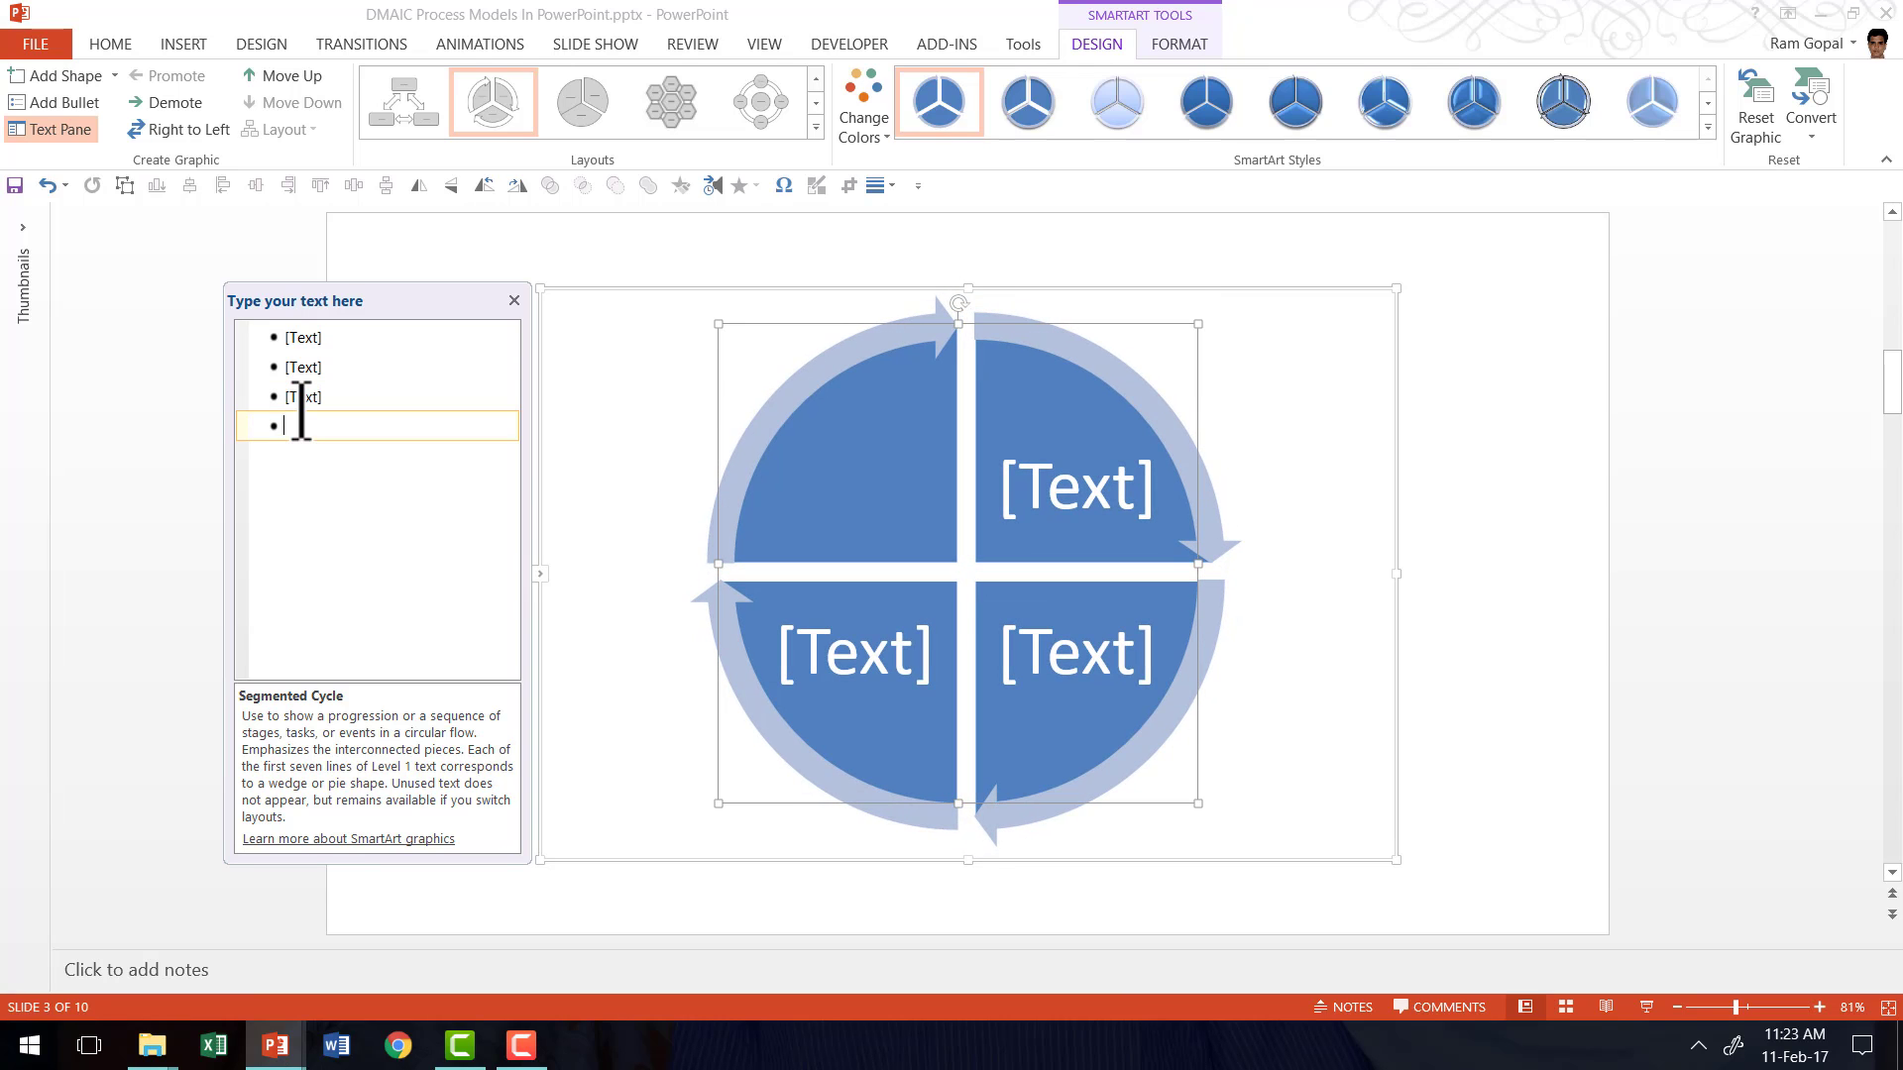
pyautogui.press('Return')
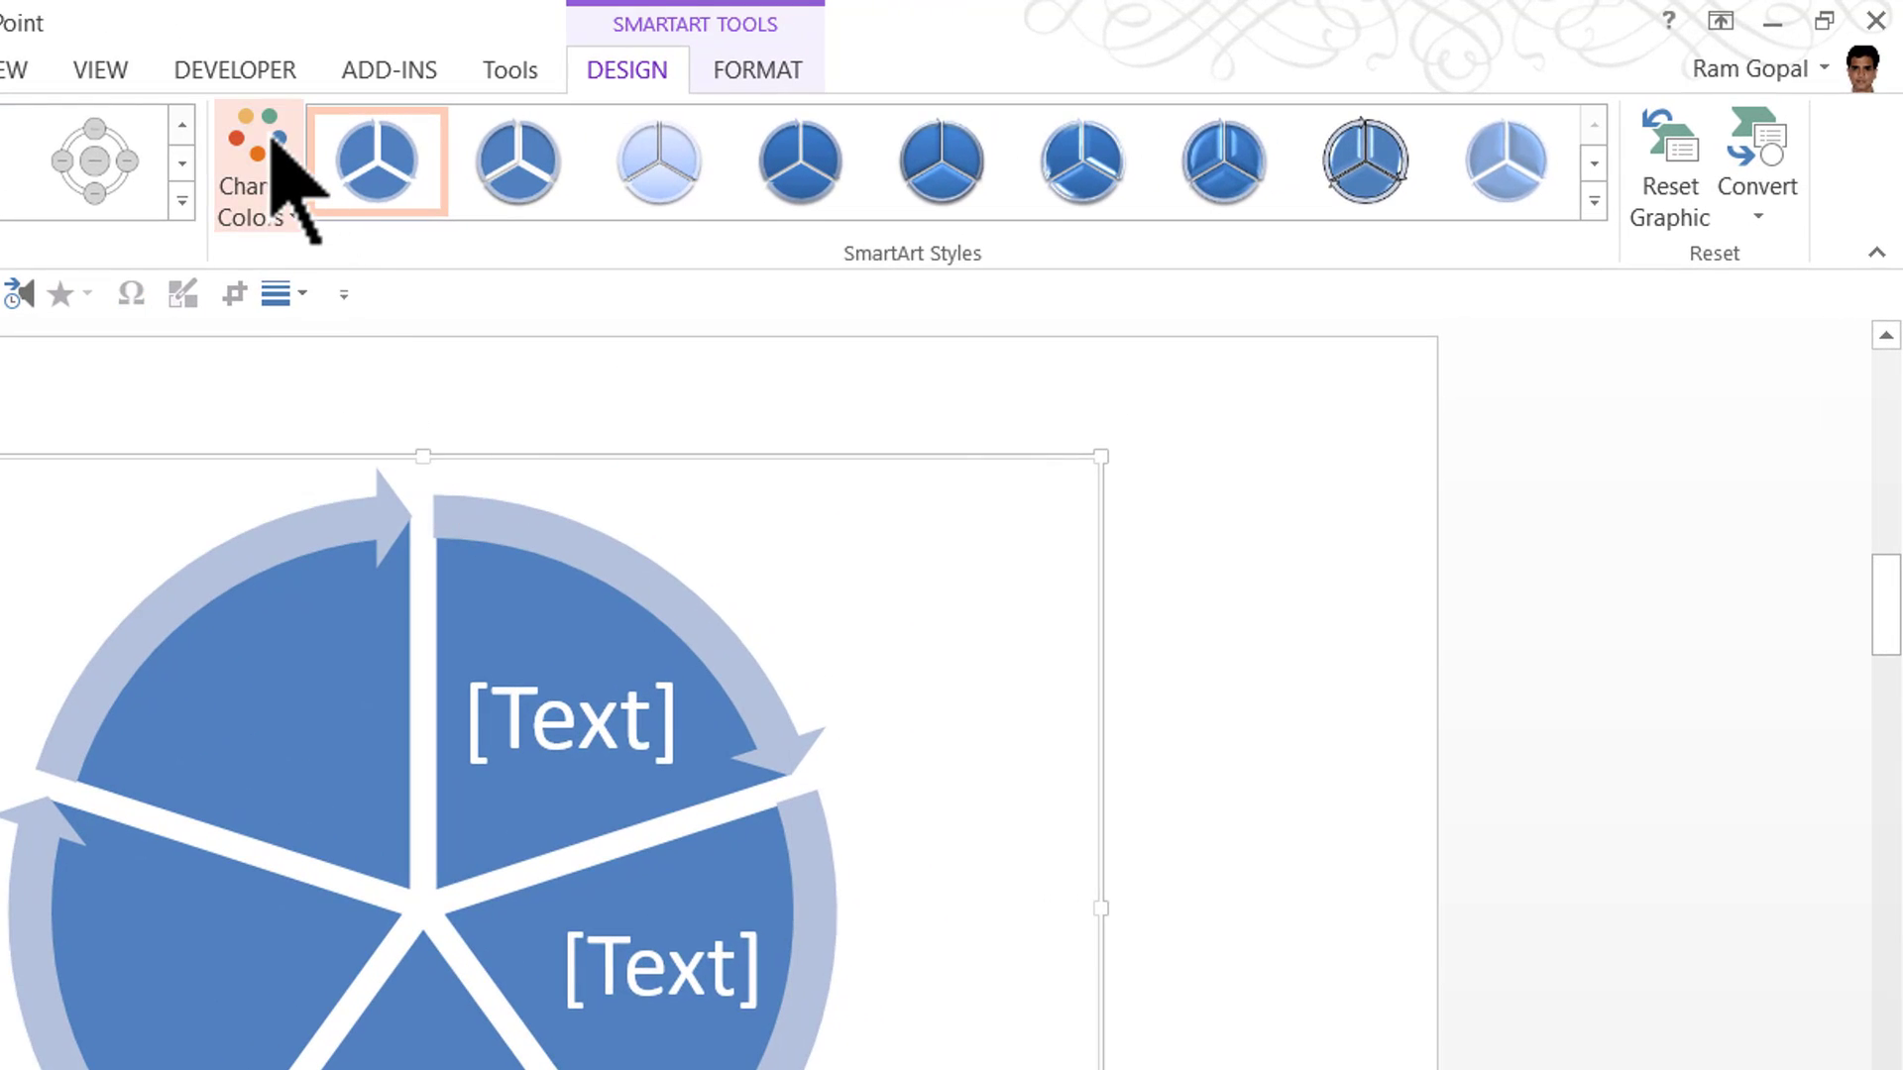
# Apply the first Colorful scheme and fourth SmartArt style, then convert the cycle to shapes
pyautogui.click(283, 178)
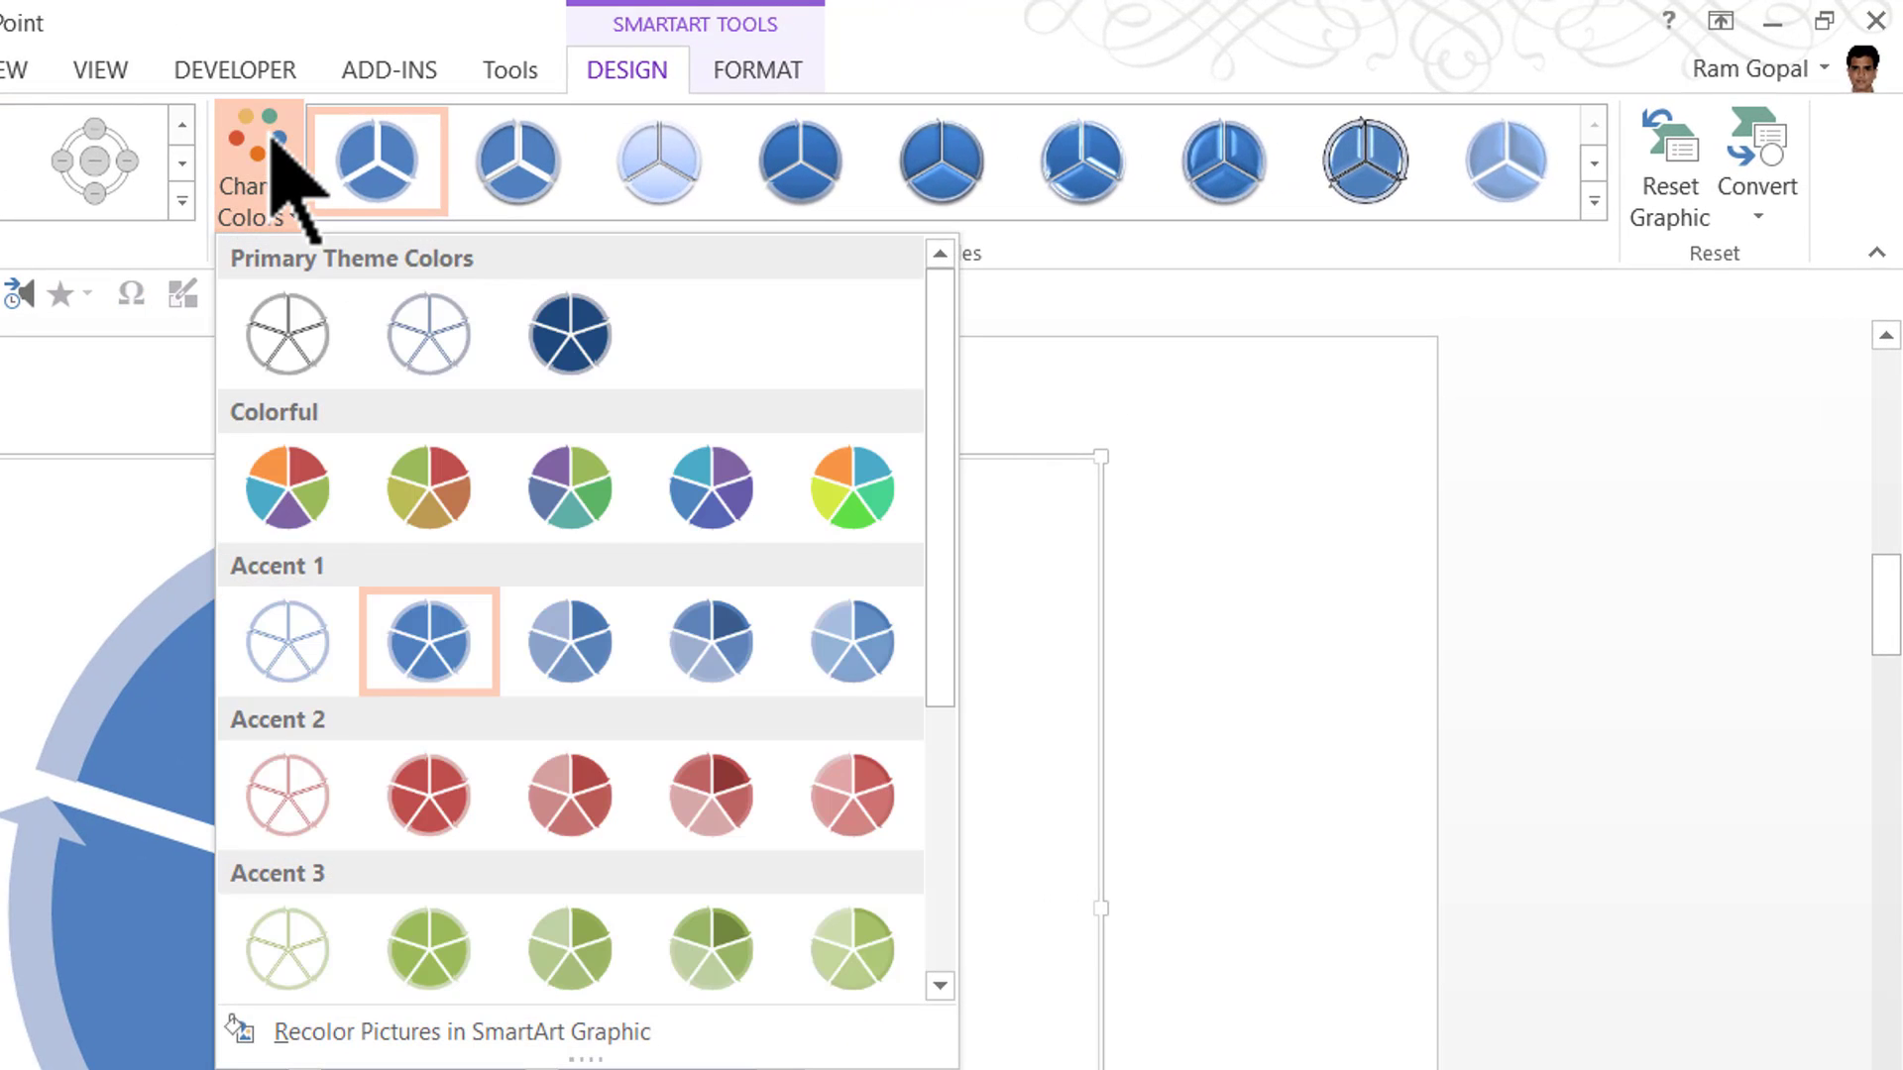
pyautogui.click(305, 473)
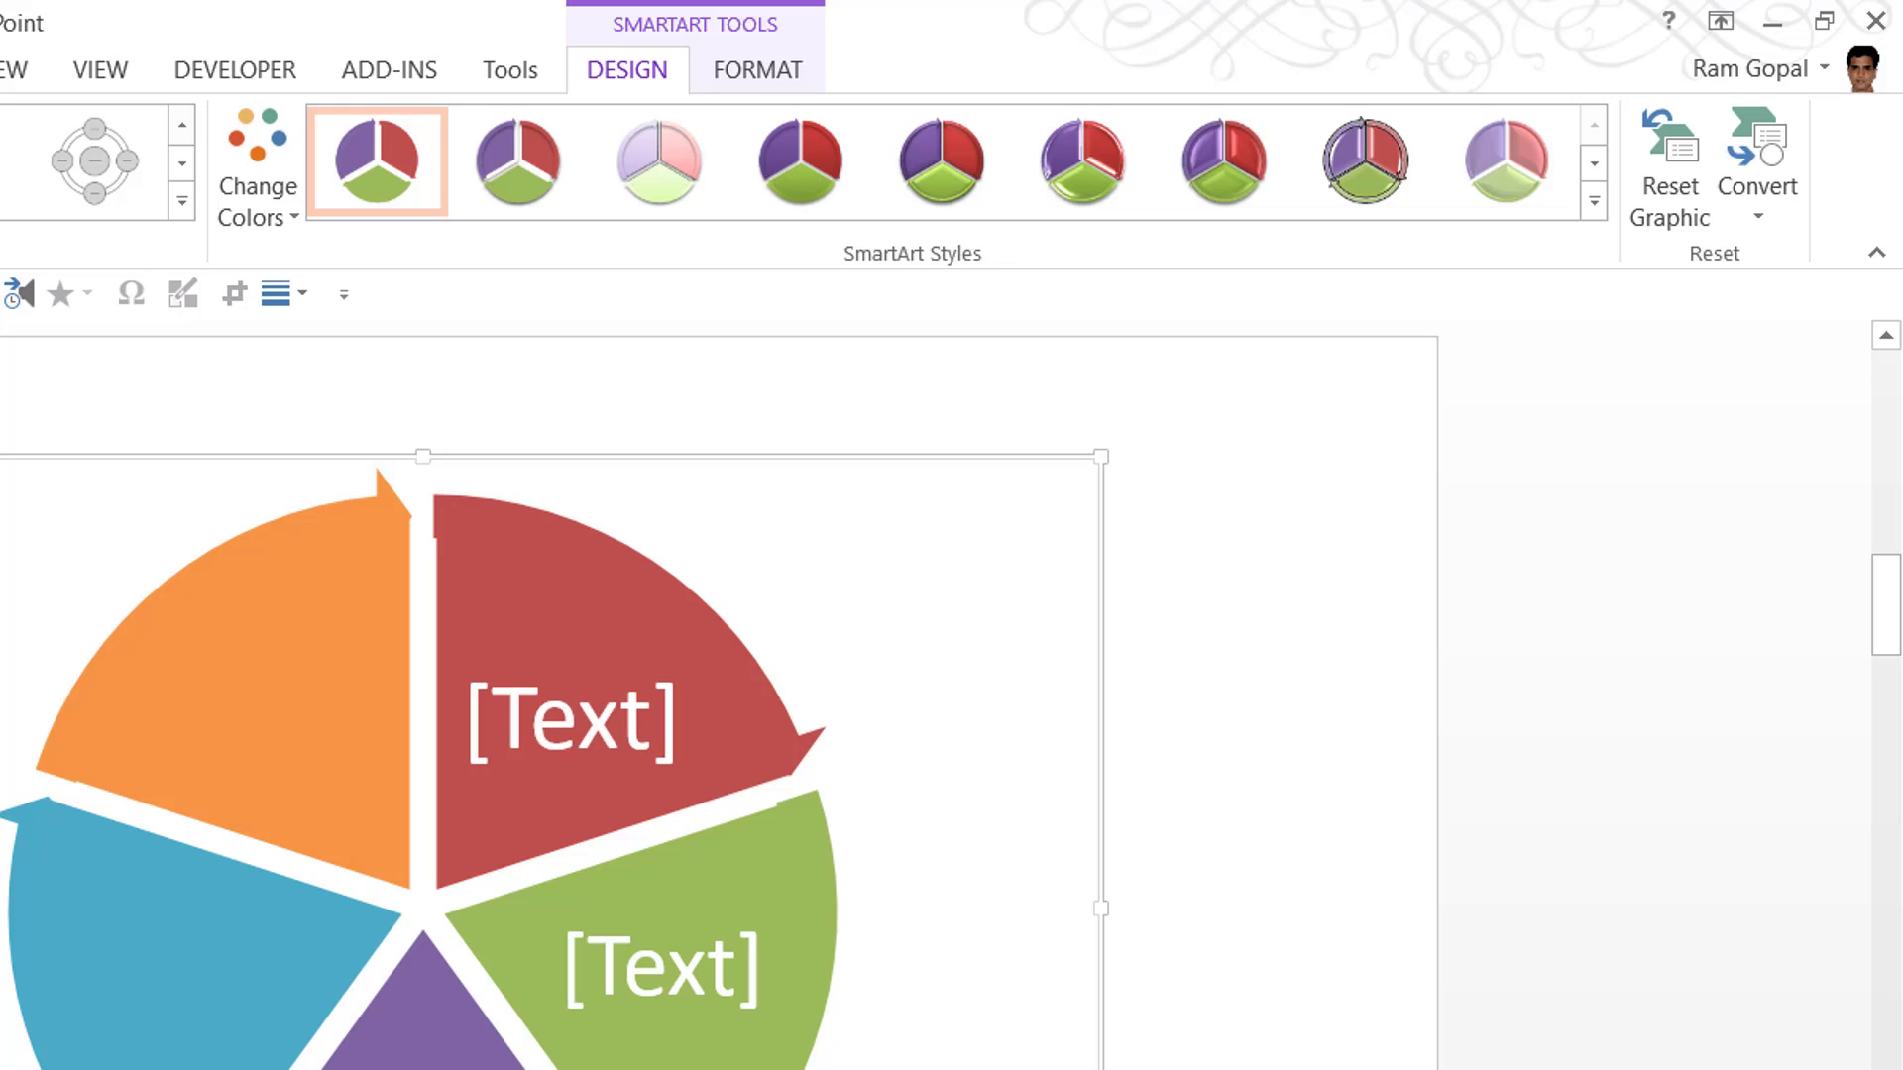
pyautogui.click(815, 185)
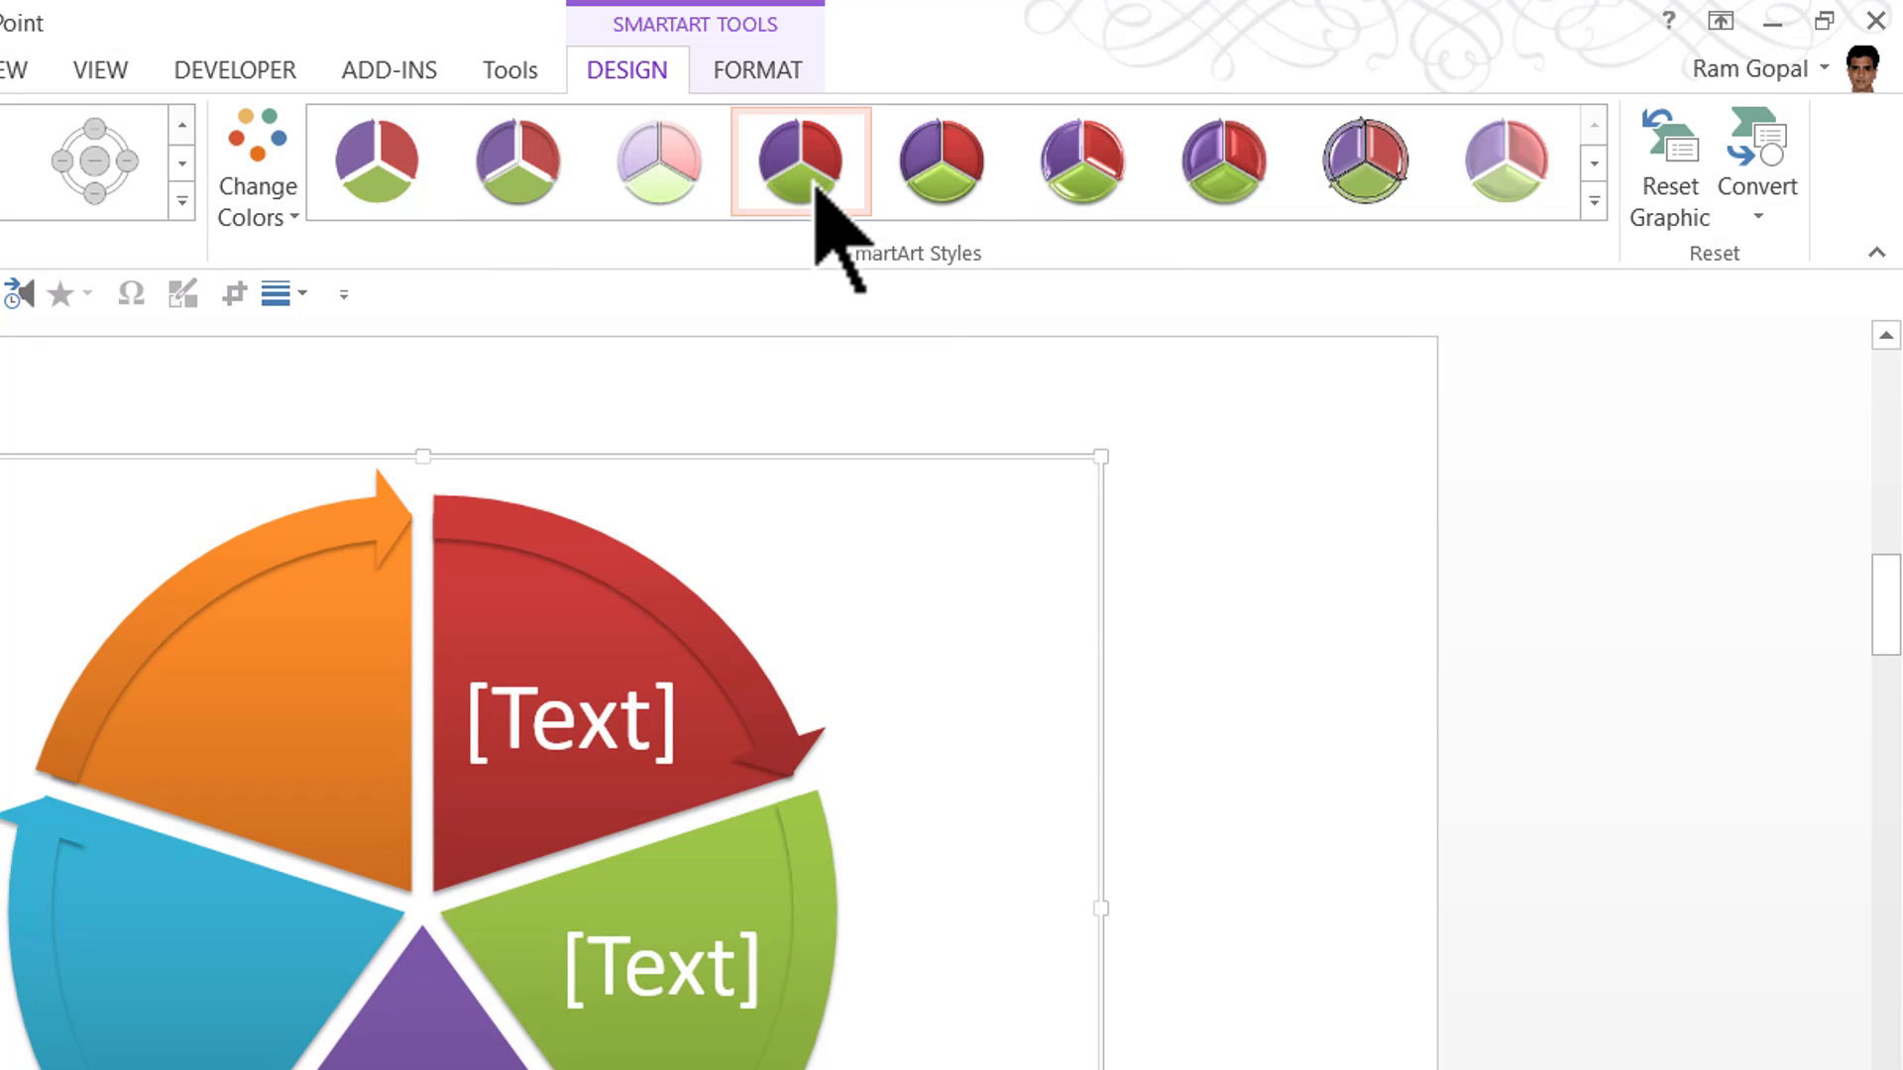
pyautogui.click(1760, 196)
pyautogui.click(1732, 364)
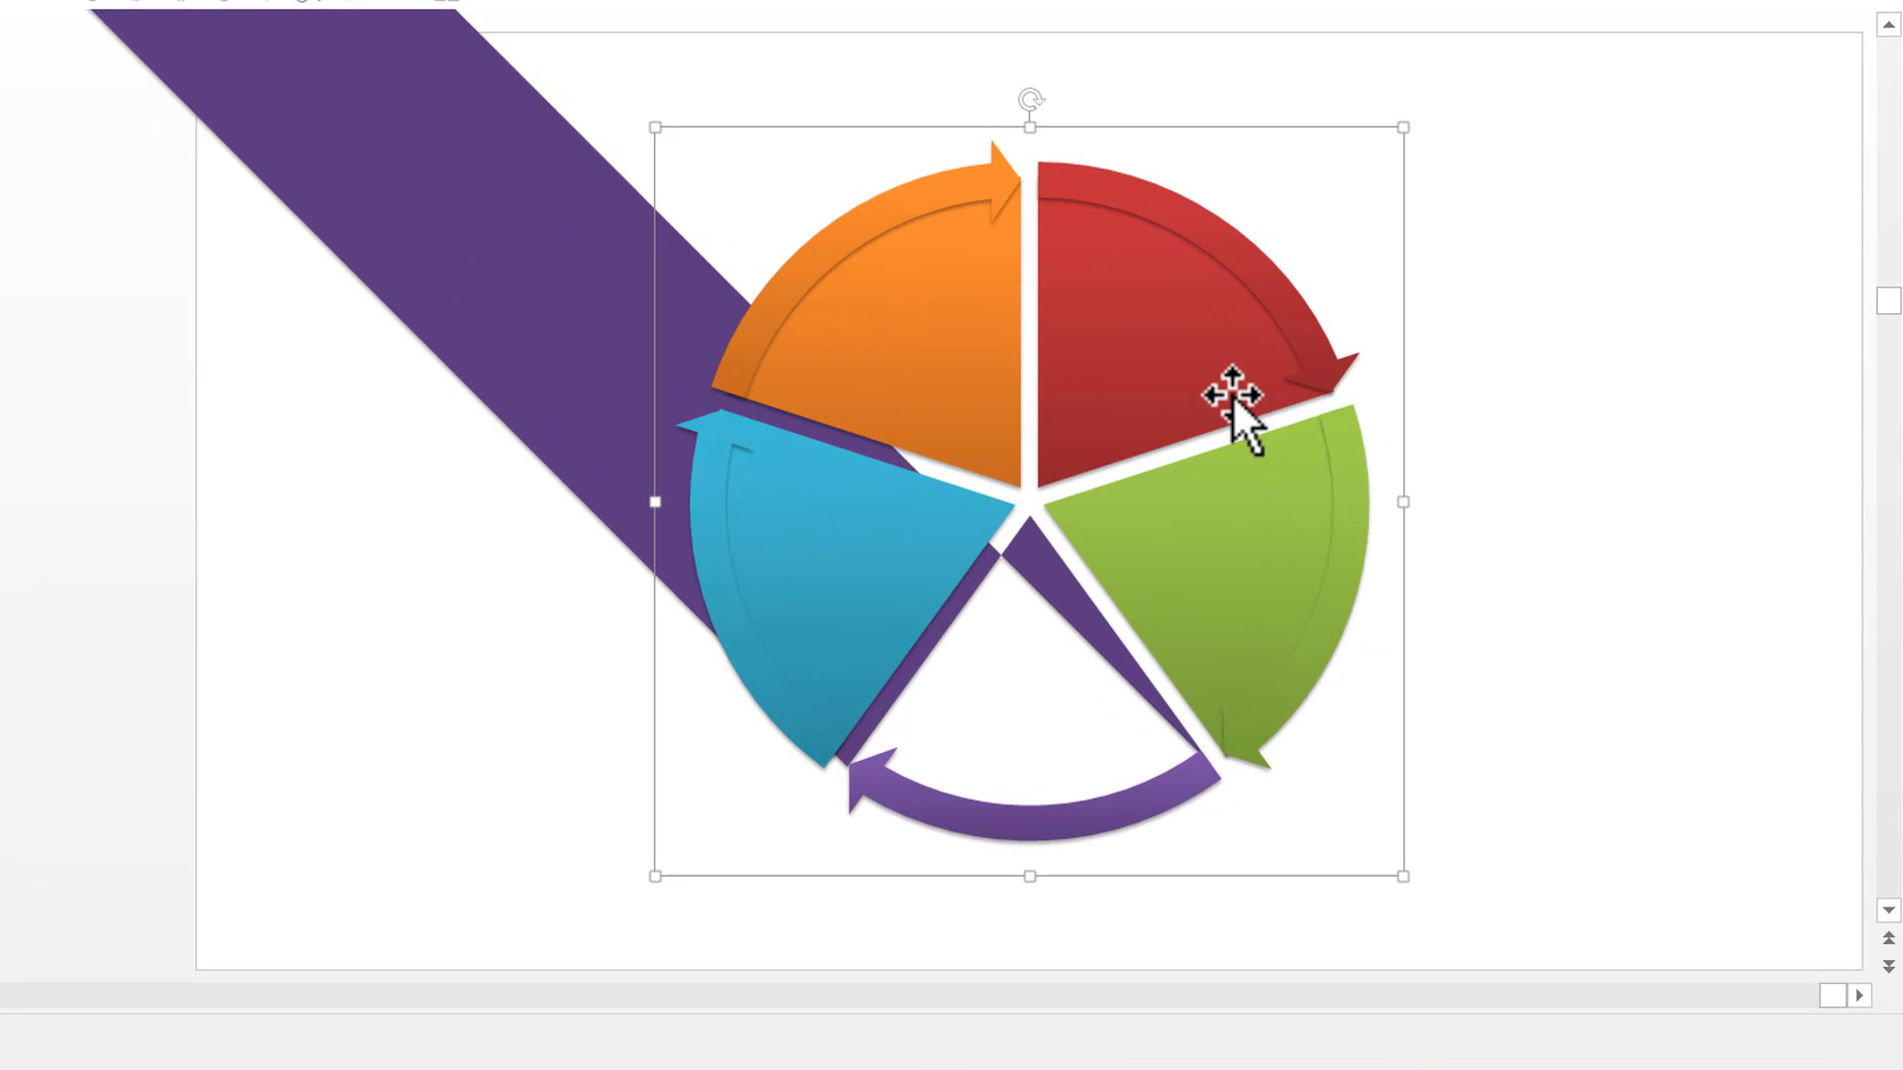
# Ungroup the converted diagram into separate pieces
pyautogui.rightClick(1232, 397)
pyautogui.moveTo(1310, 585)
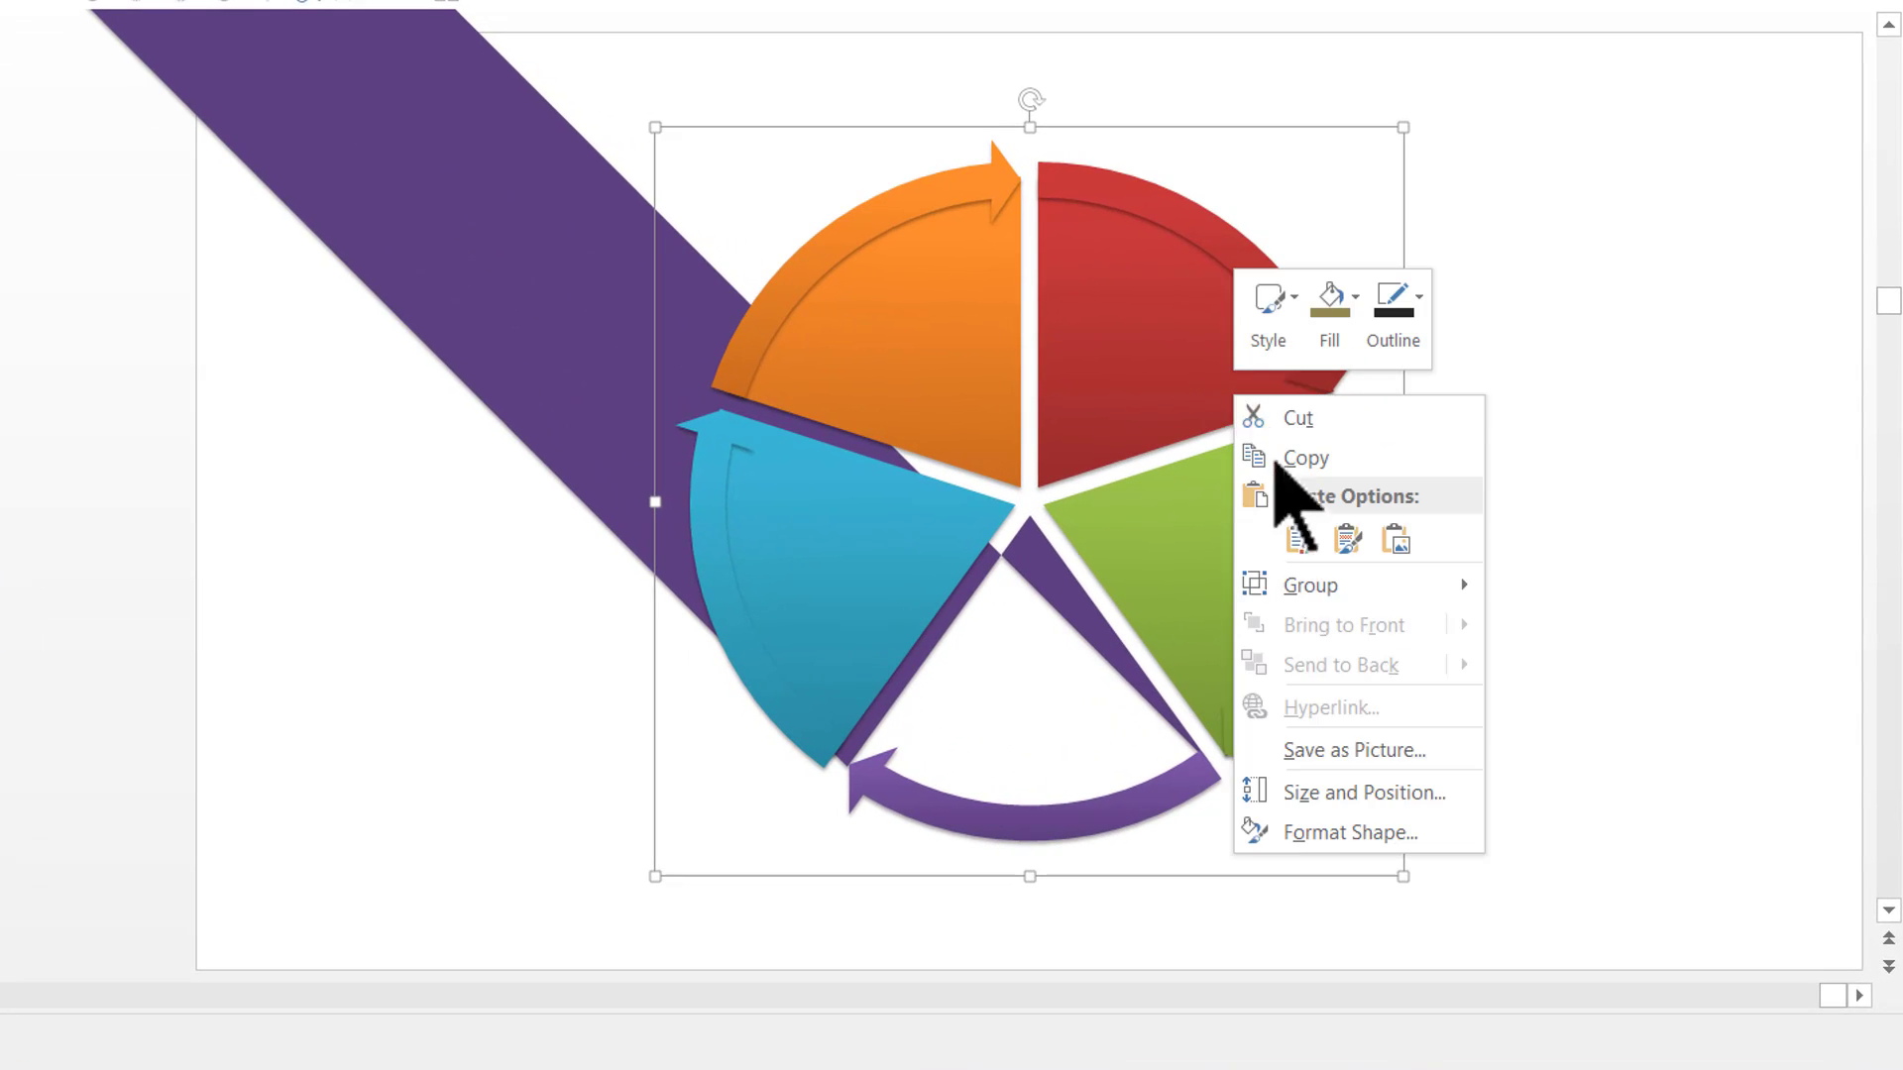
pyautogui.click(1570, 671)
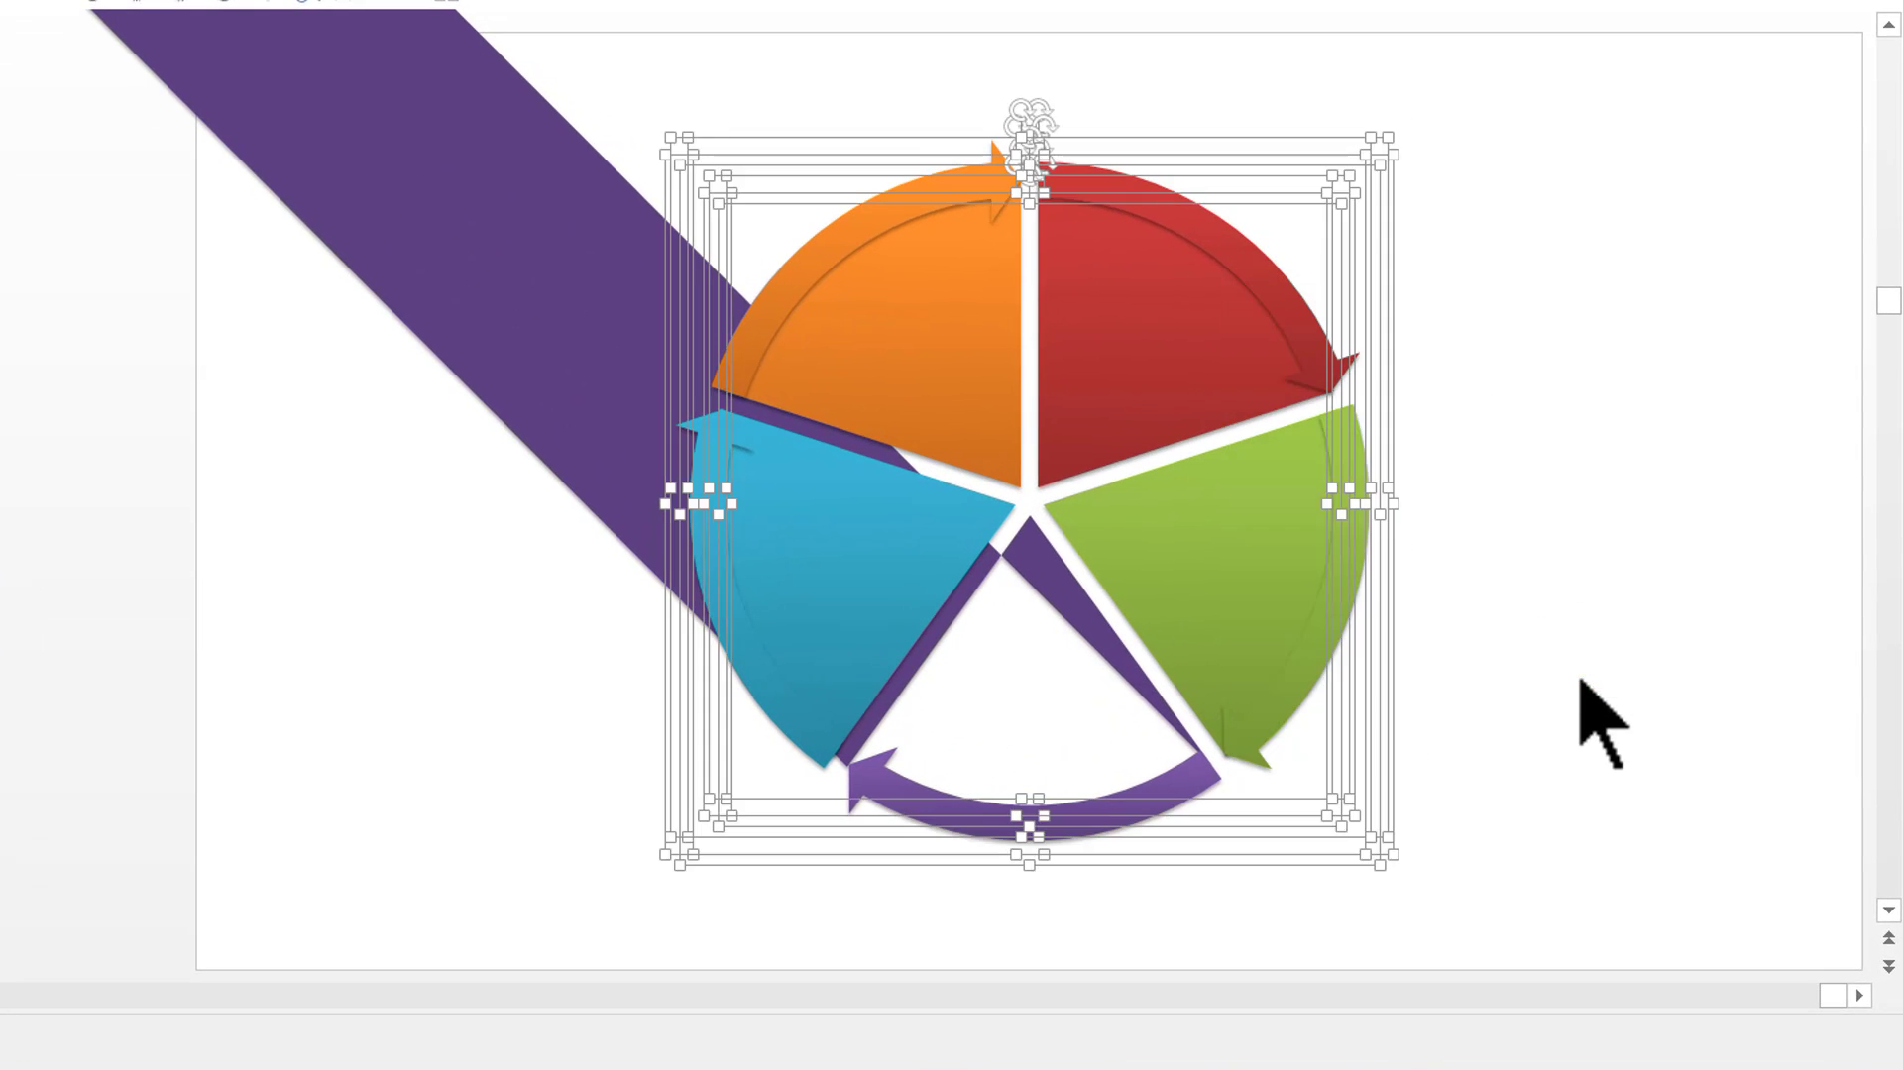
pyautogui.click(1062, 565)
# Drag the large purple shape aside and delete it, then remove the green segment's inner arc
pyautogui.click(1036, 549)
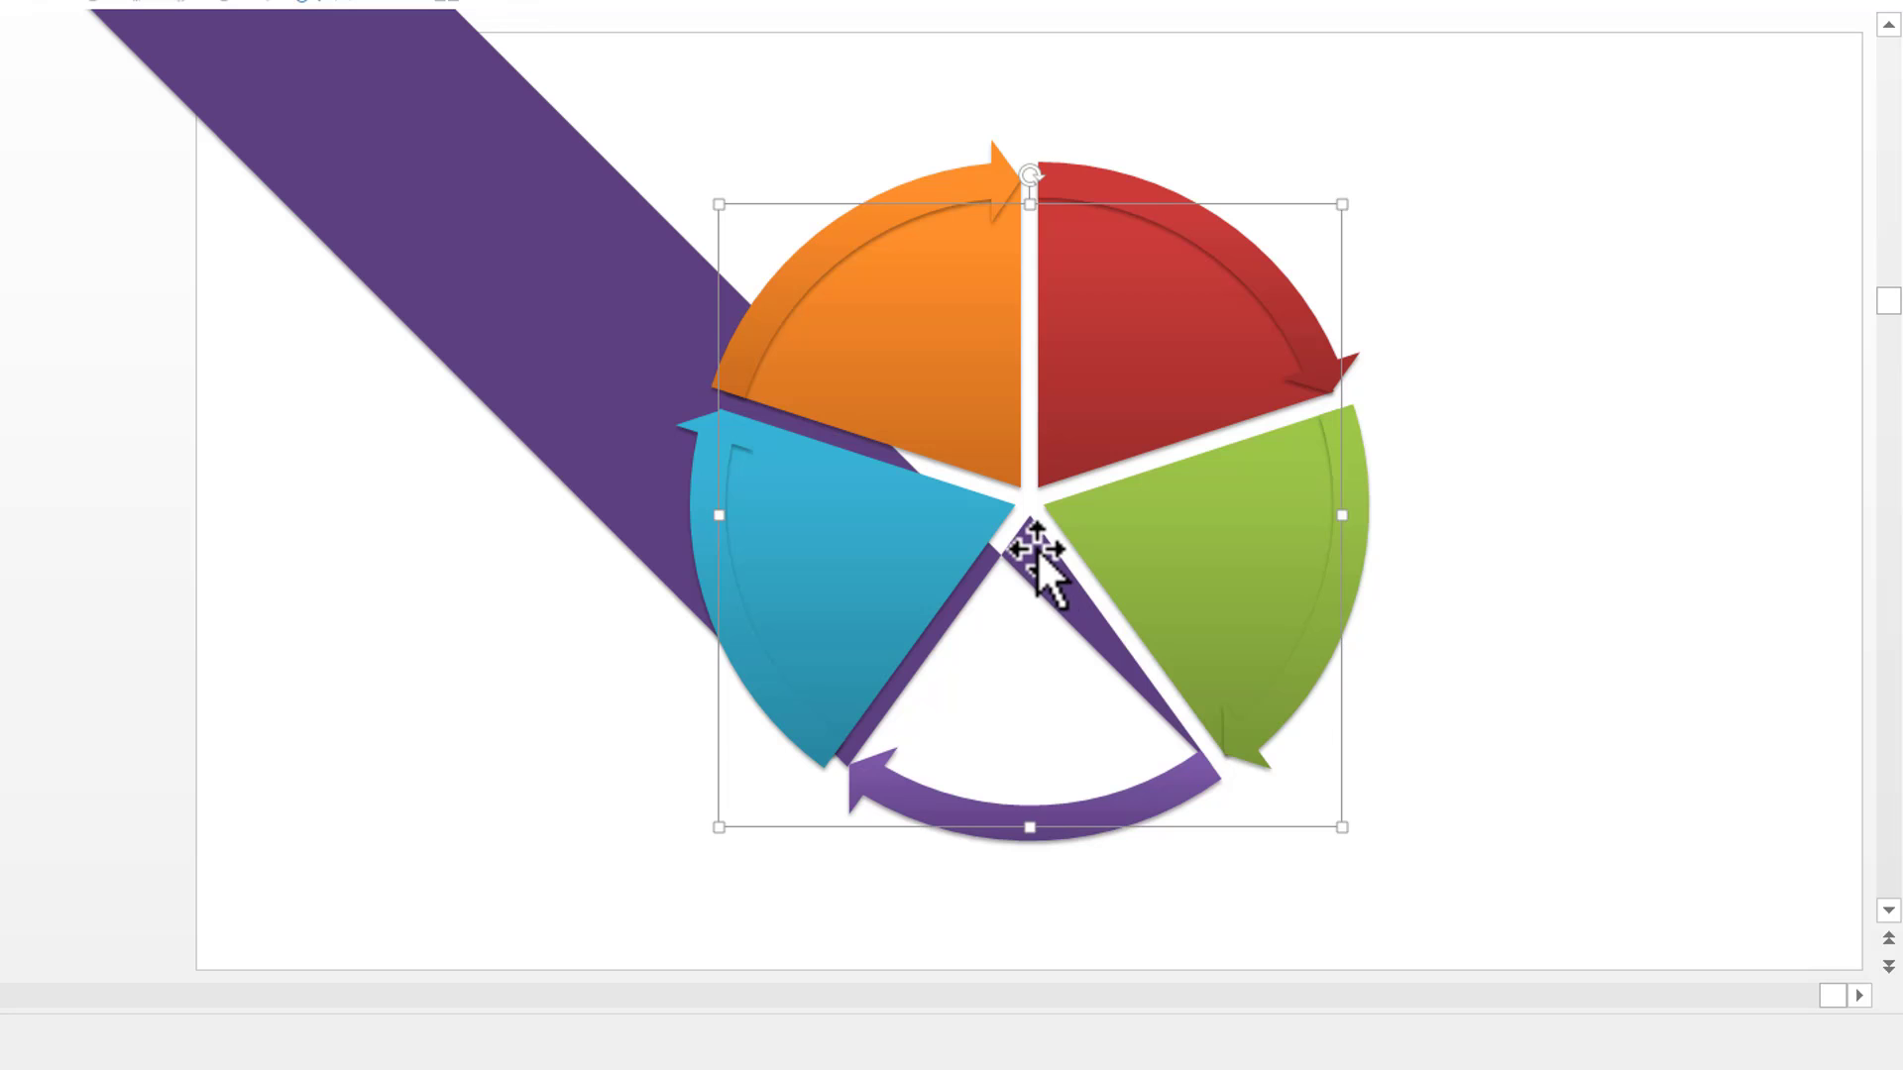
pyautogui.moveTo(1036, 549); pyautogui.dragTo(327, 490)
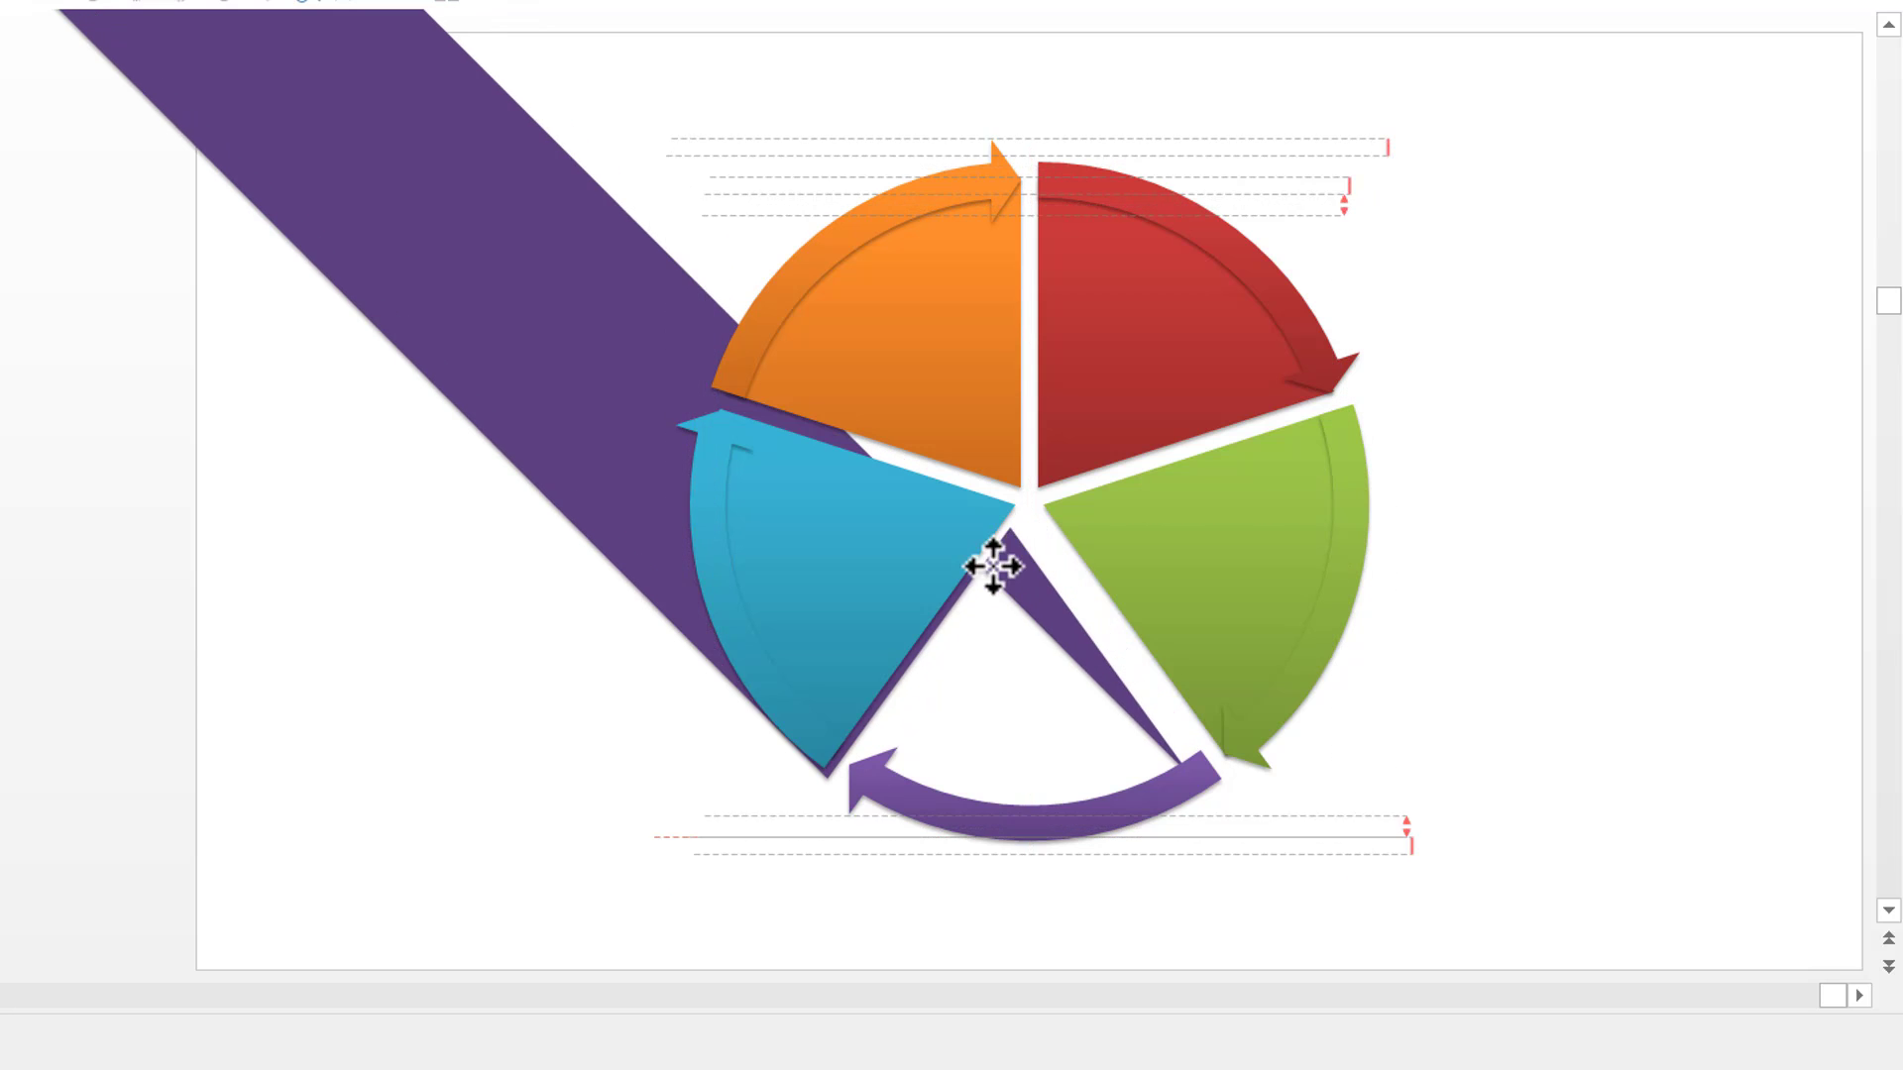
pyautogui.press('Delete')
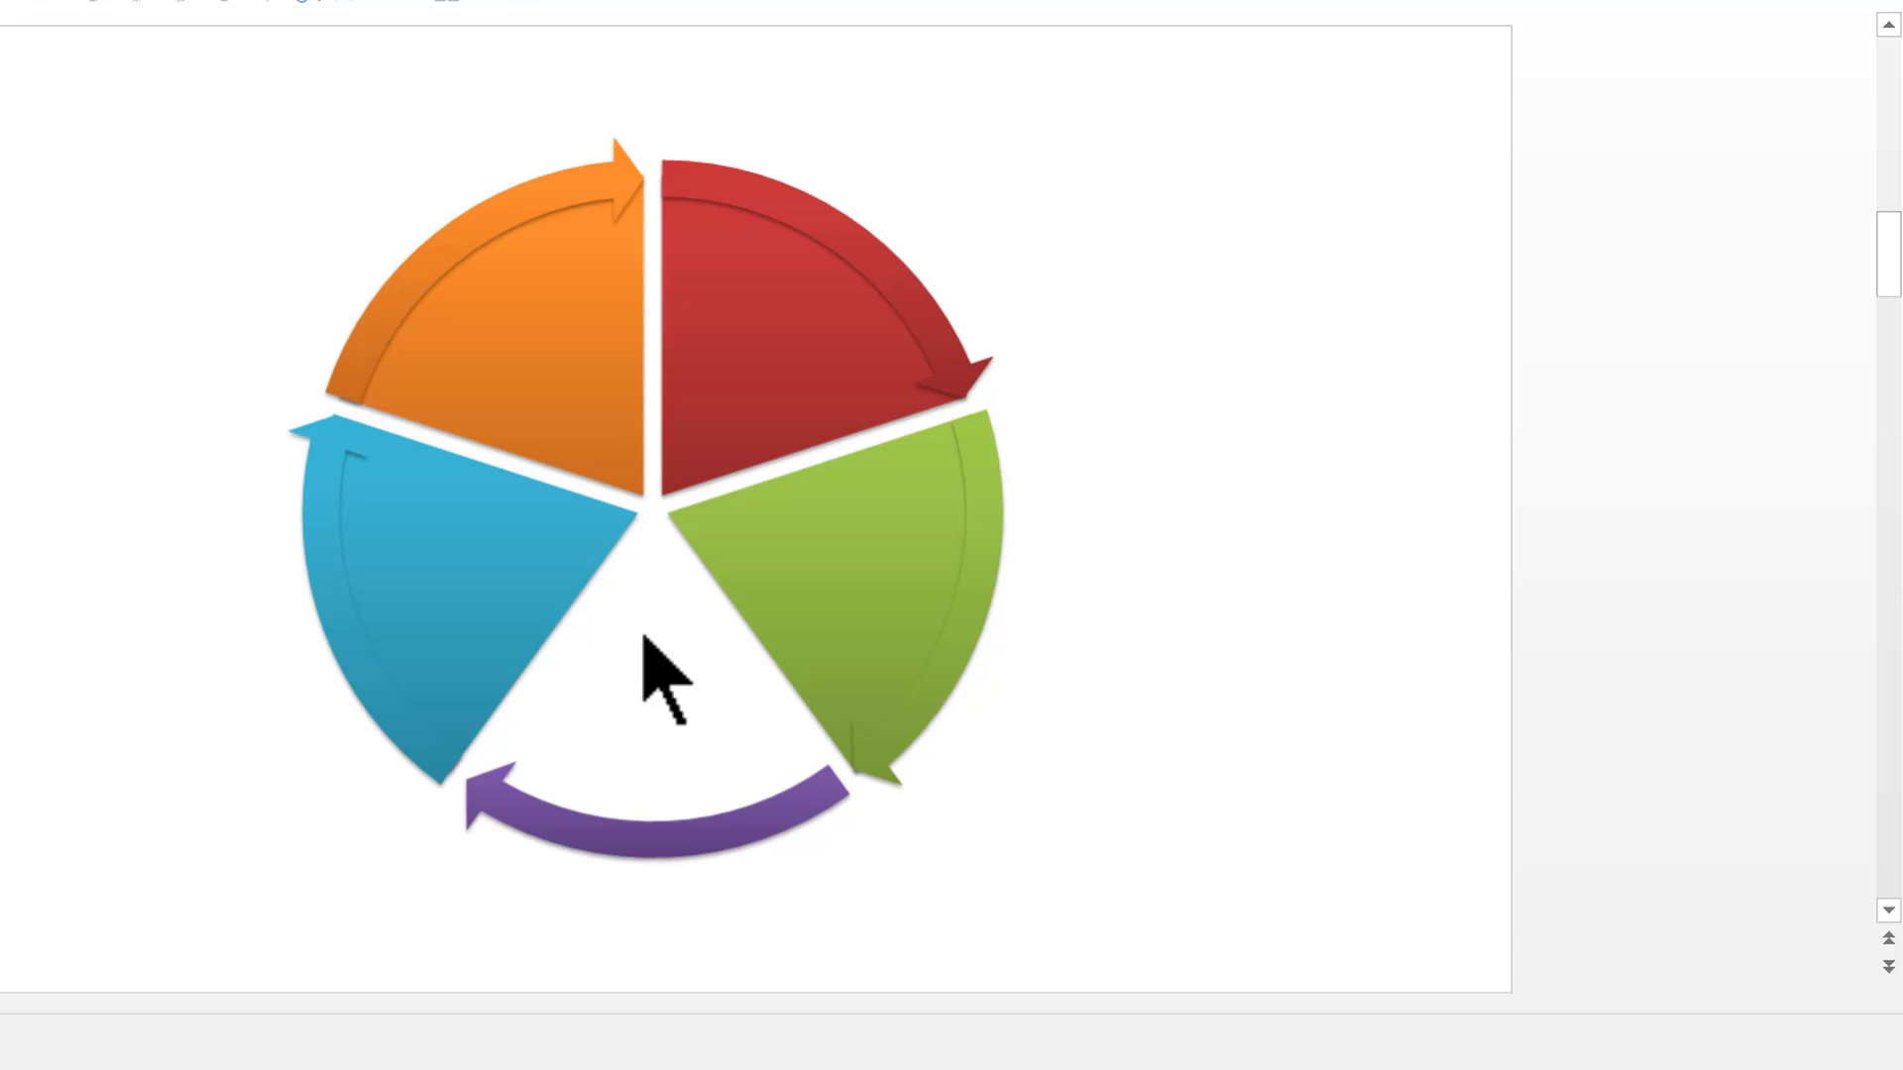
pyautogui.click(859, 492)
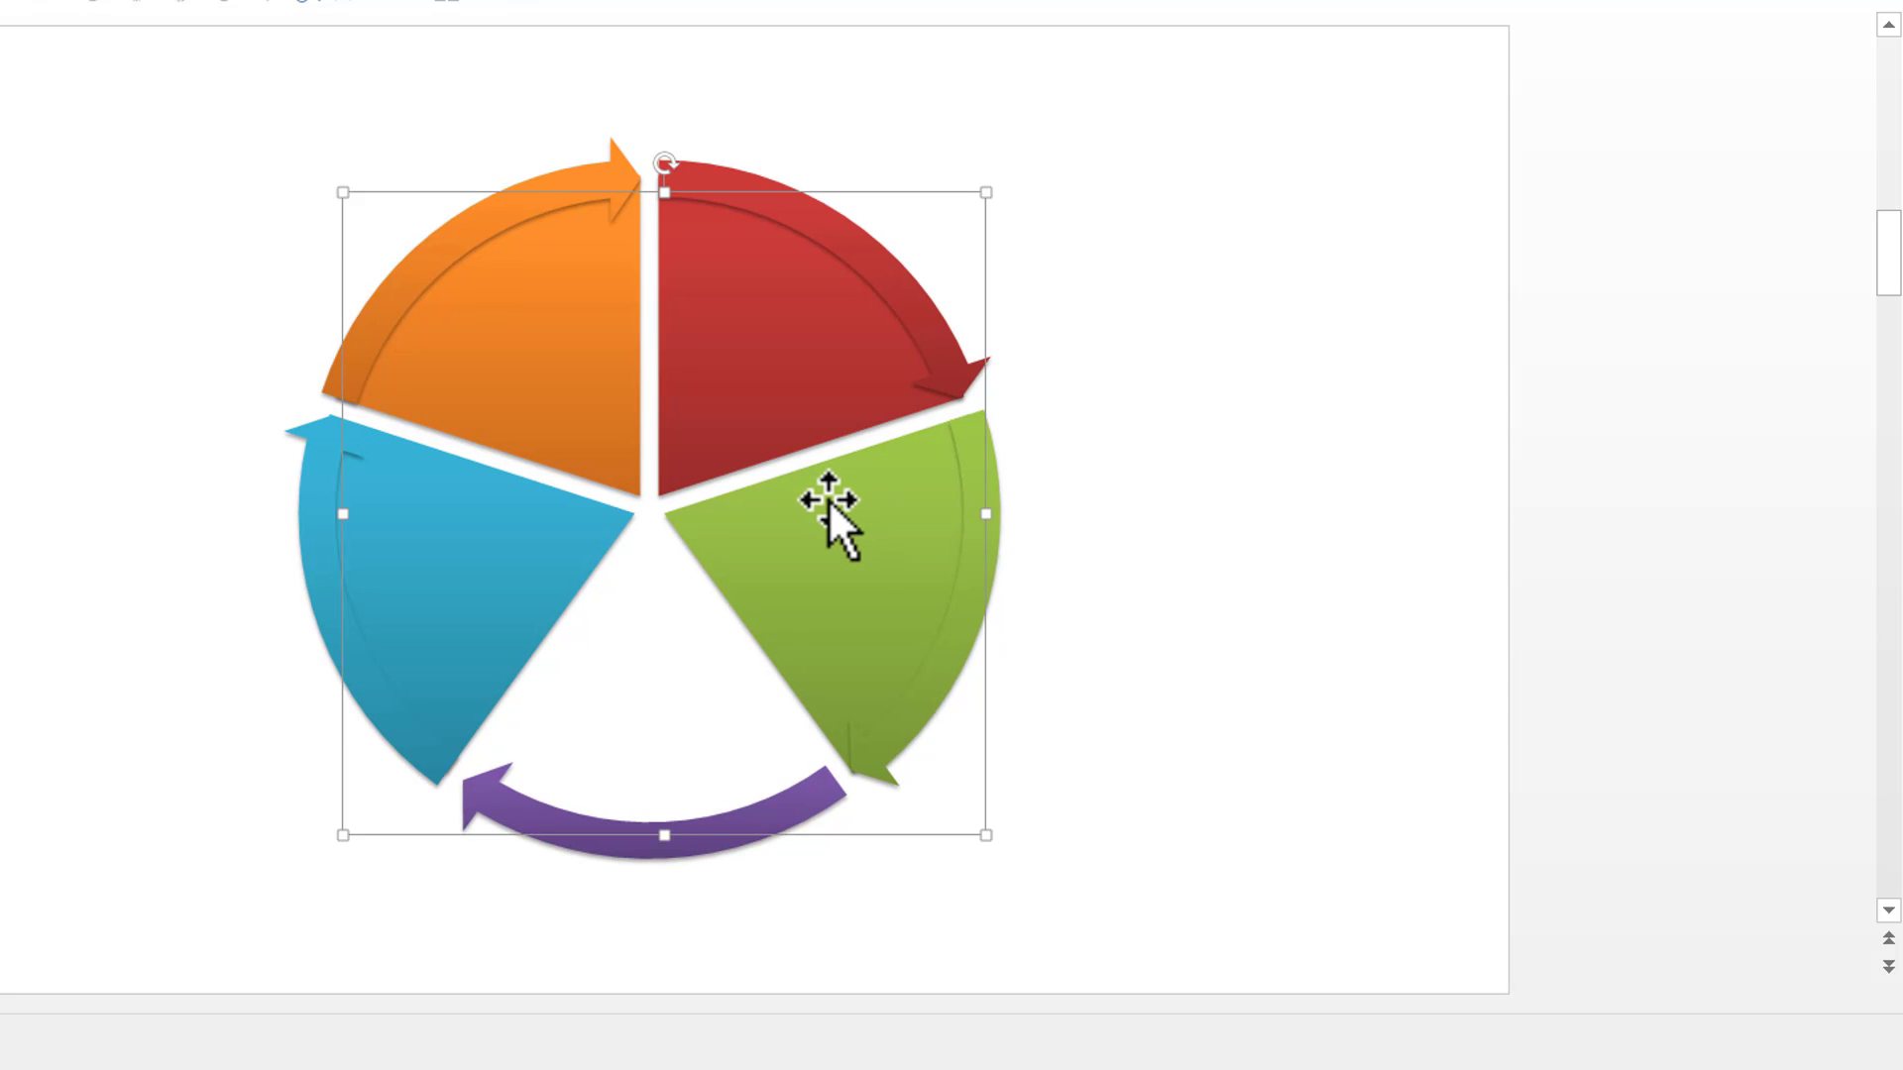
pyautogui.hotkey('ctrl', 'z')
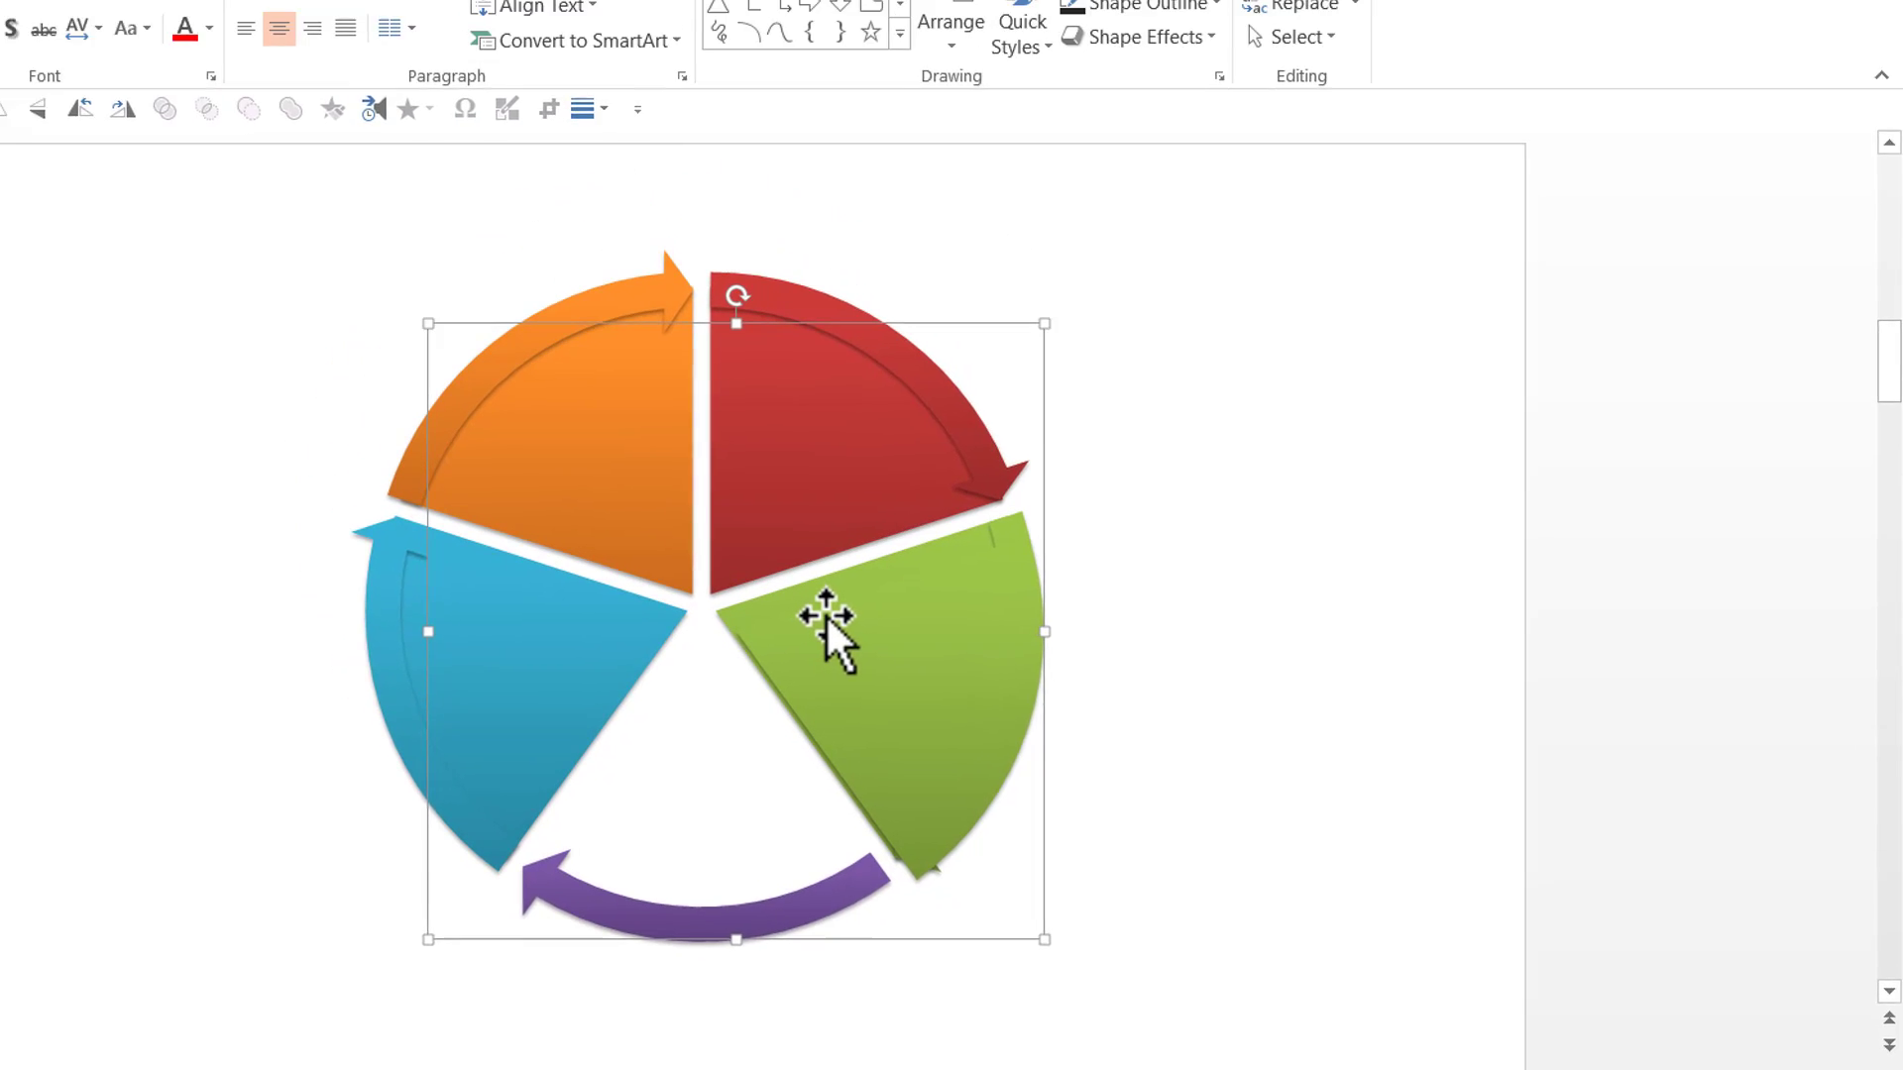
# Recolour the green wedge with the purple sampled from the slide
pyautogui.click(1160, 93)
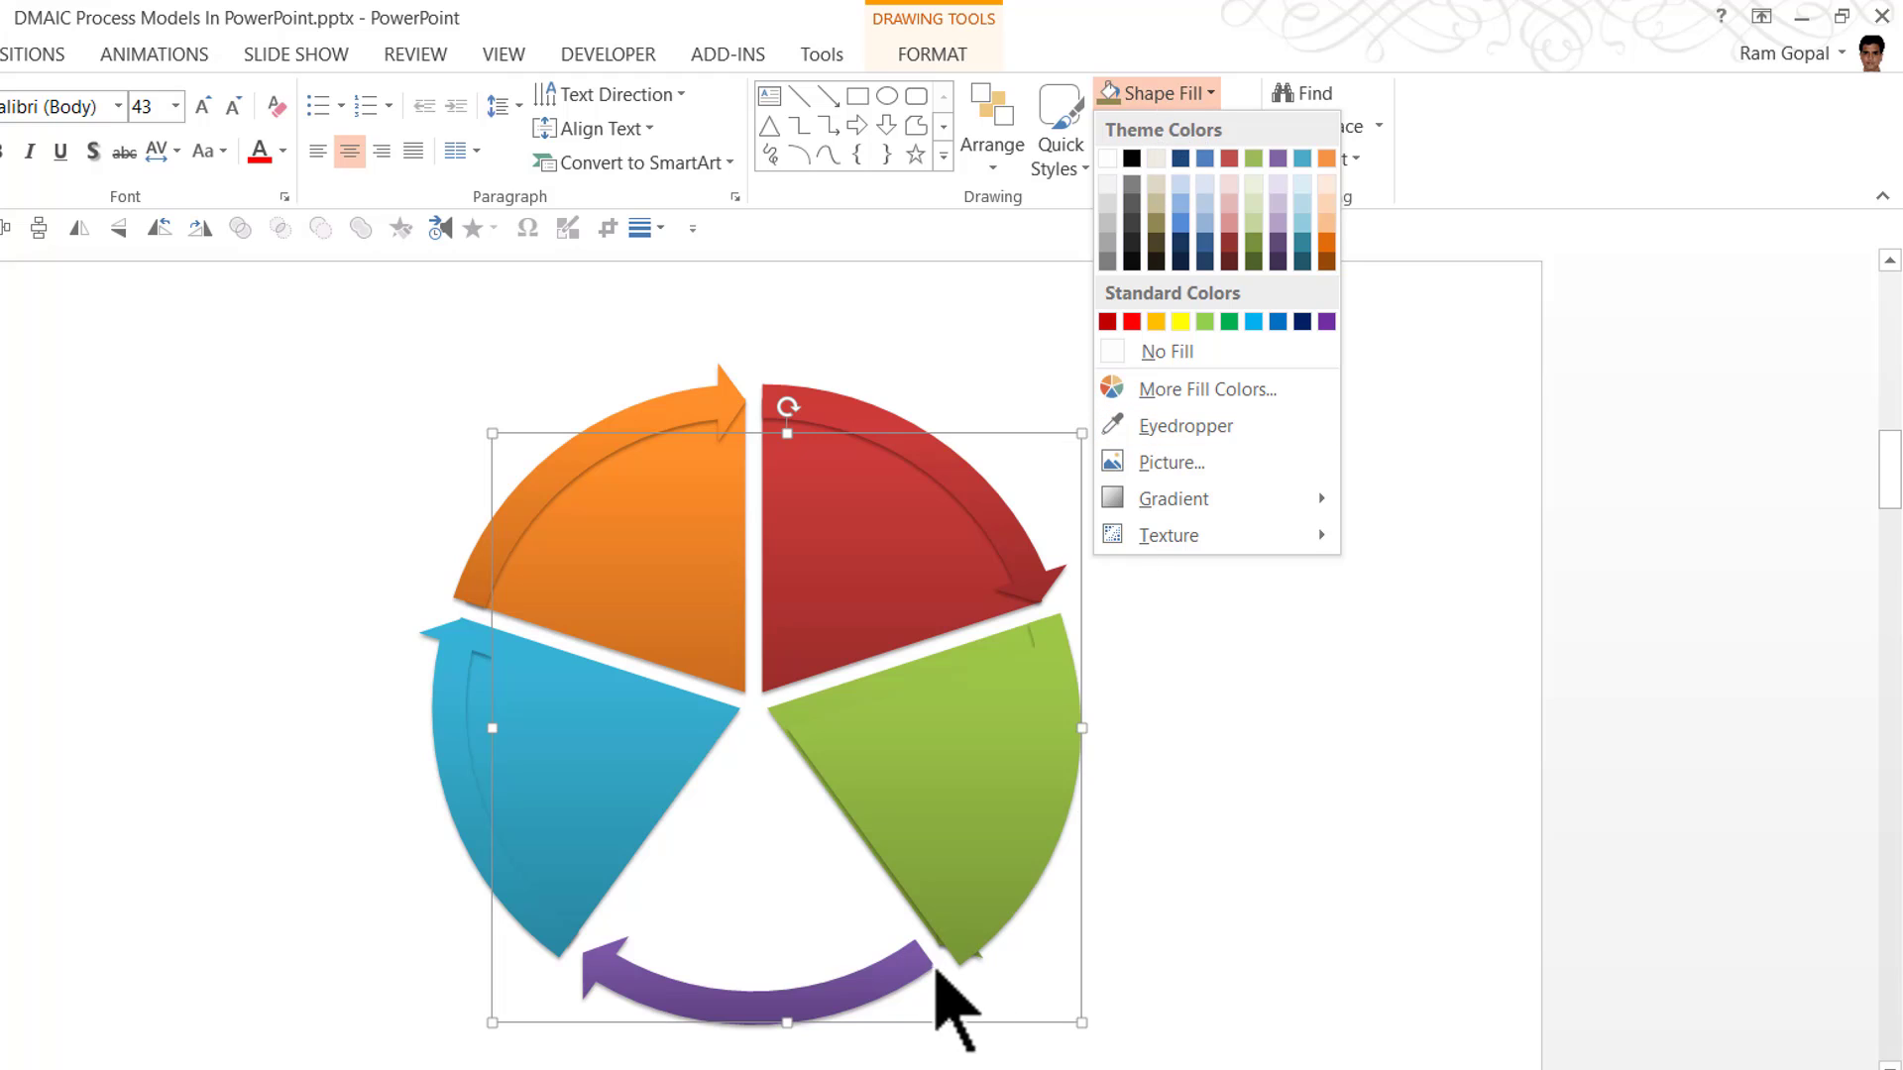
pyautogui.click(1189, 426)
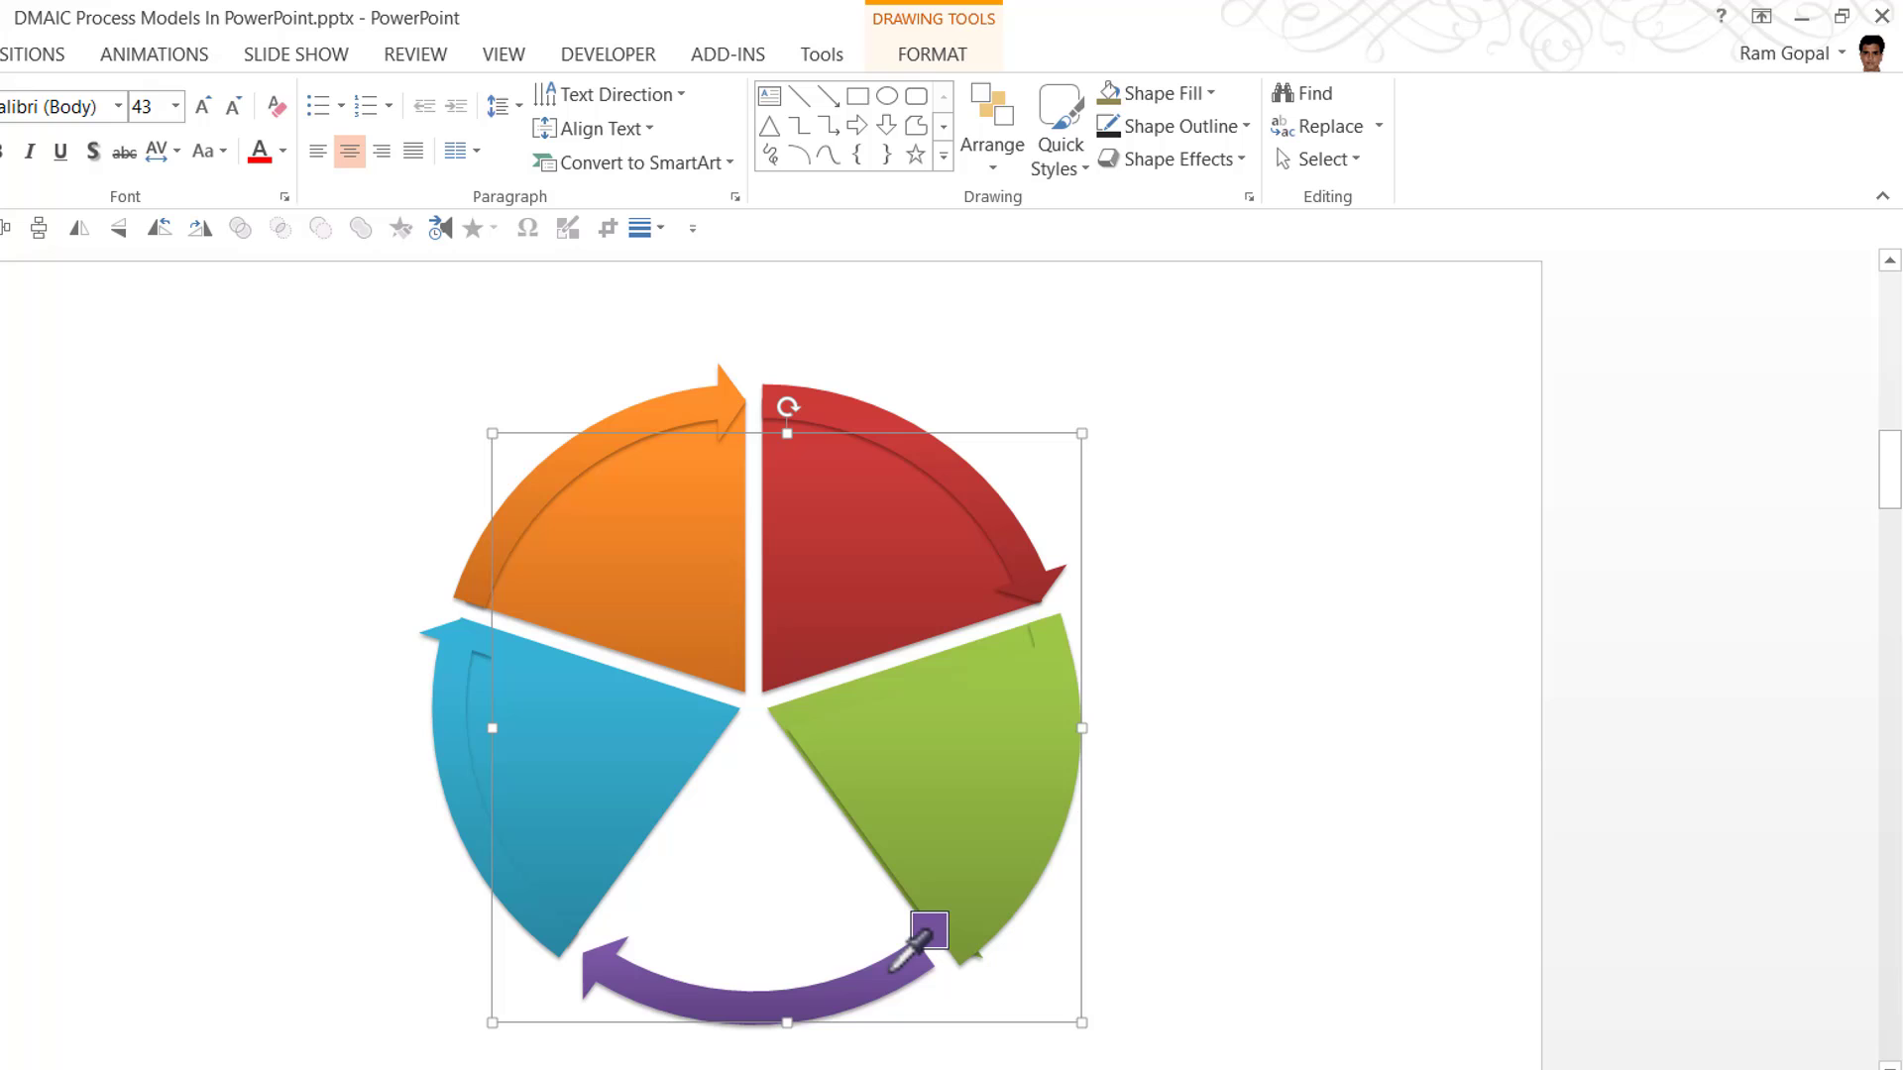
pyautogui.click(892, 982)
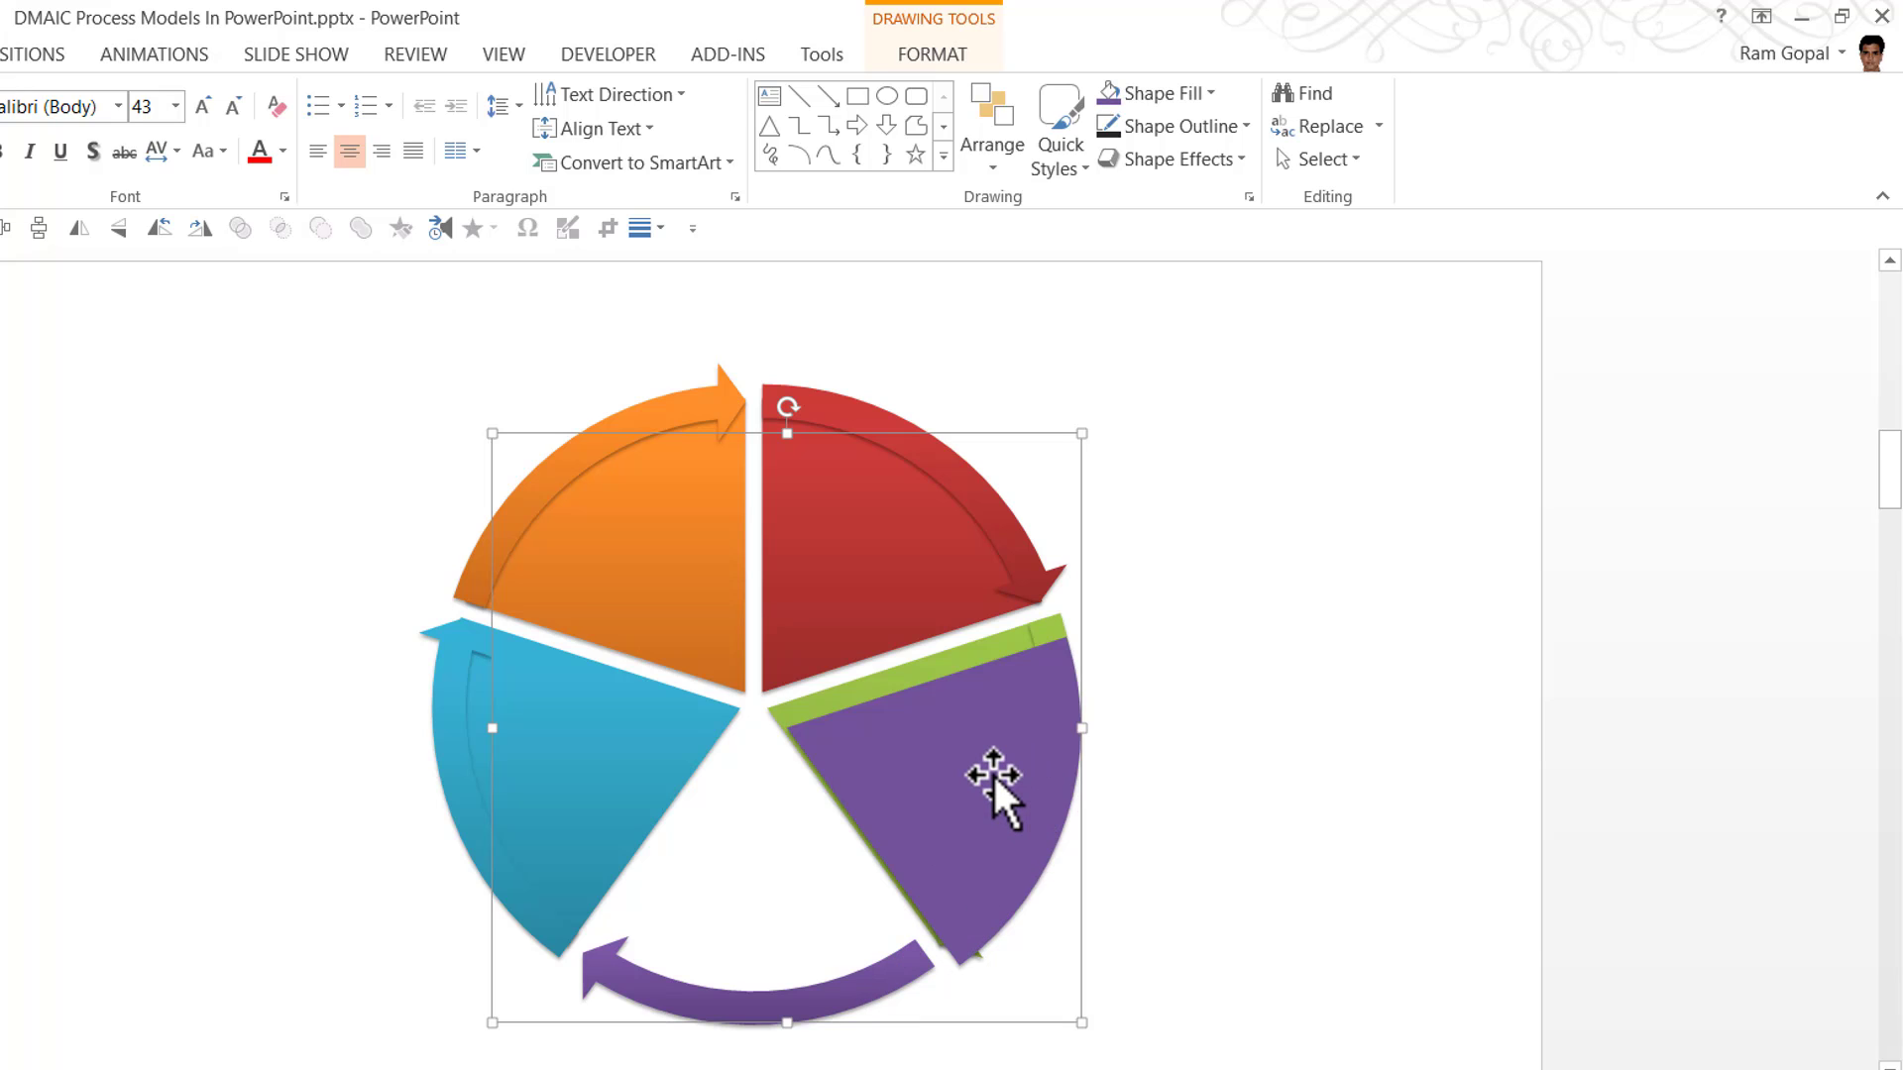
# Move and rotate the purple wedge into line with its neighbouring wedges
pyautogui.moveTo(990, 776); pyautogui.dragTo(975, 754)
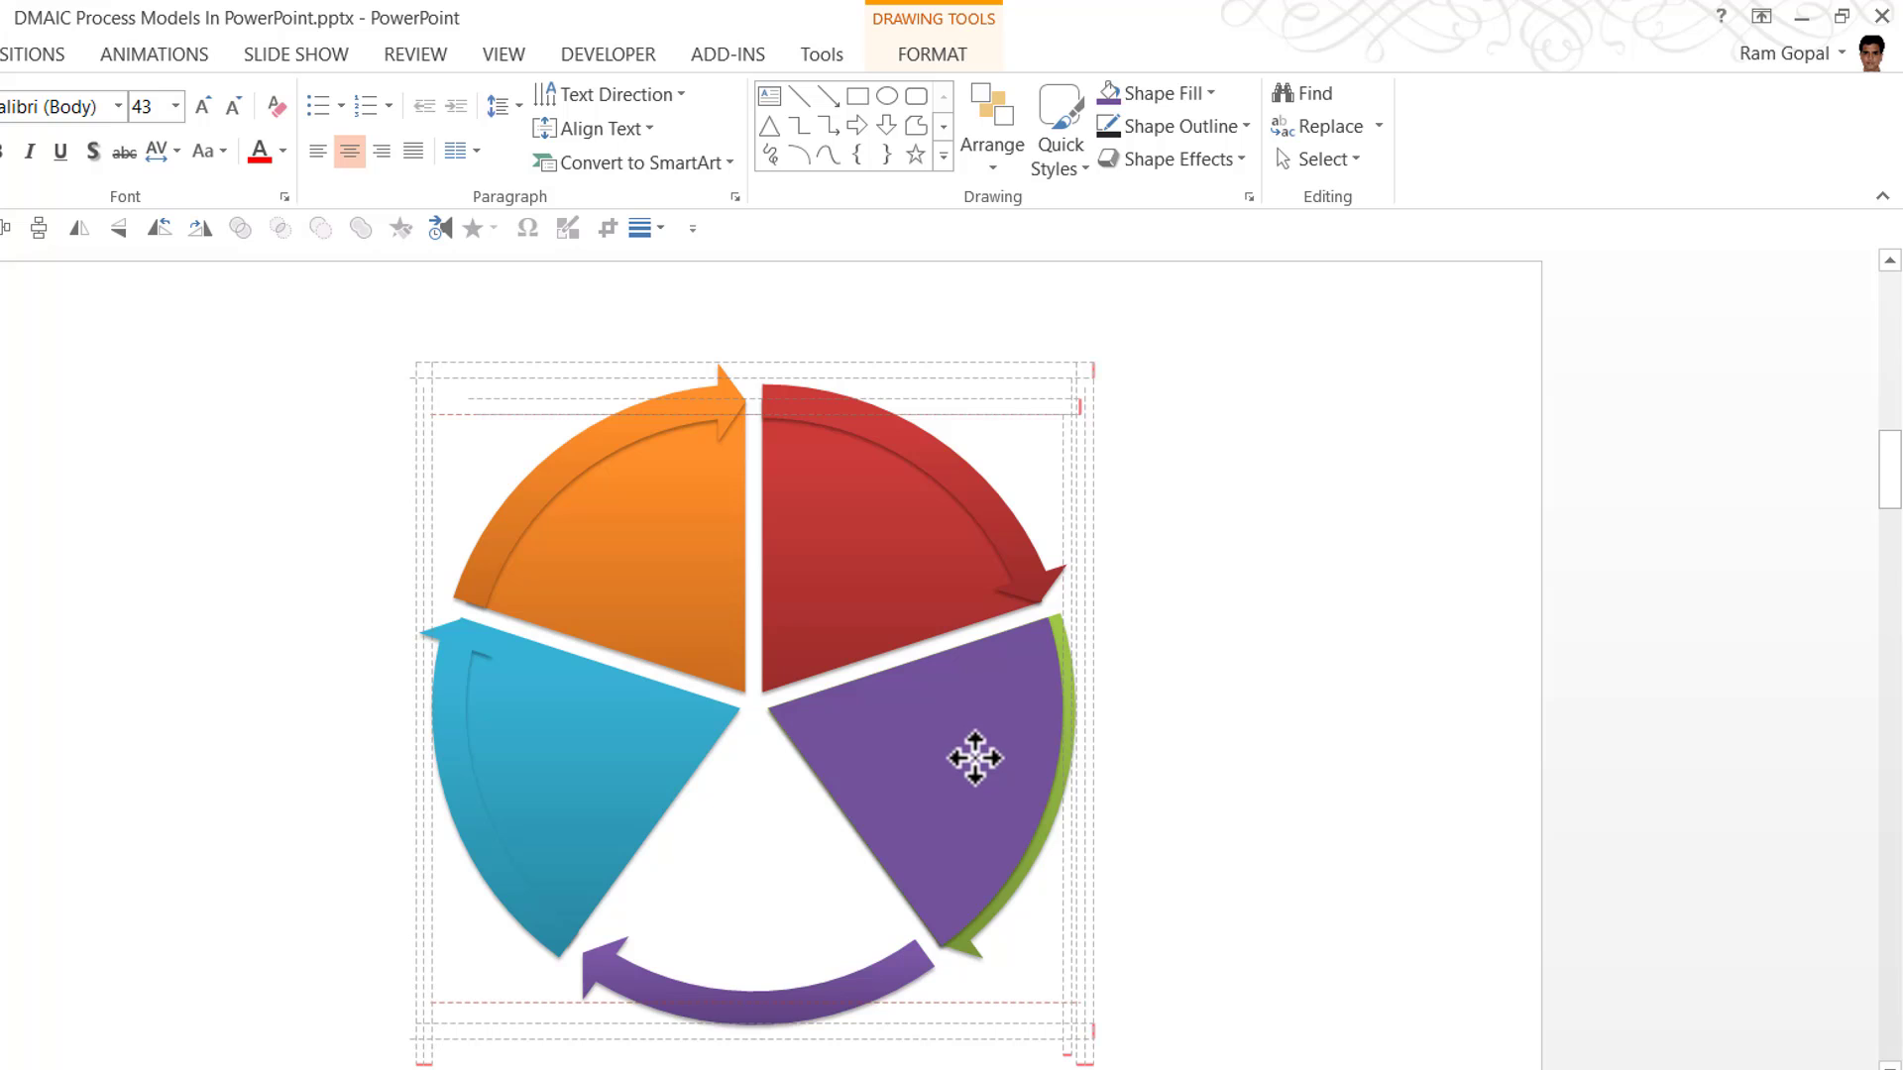
pyautogui.moveTo(976, 759); pyautogui.dragTo(976, 759)
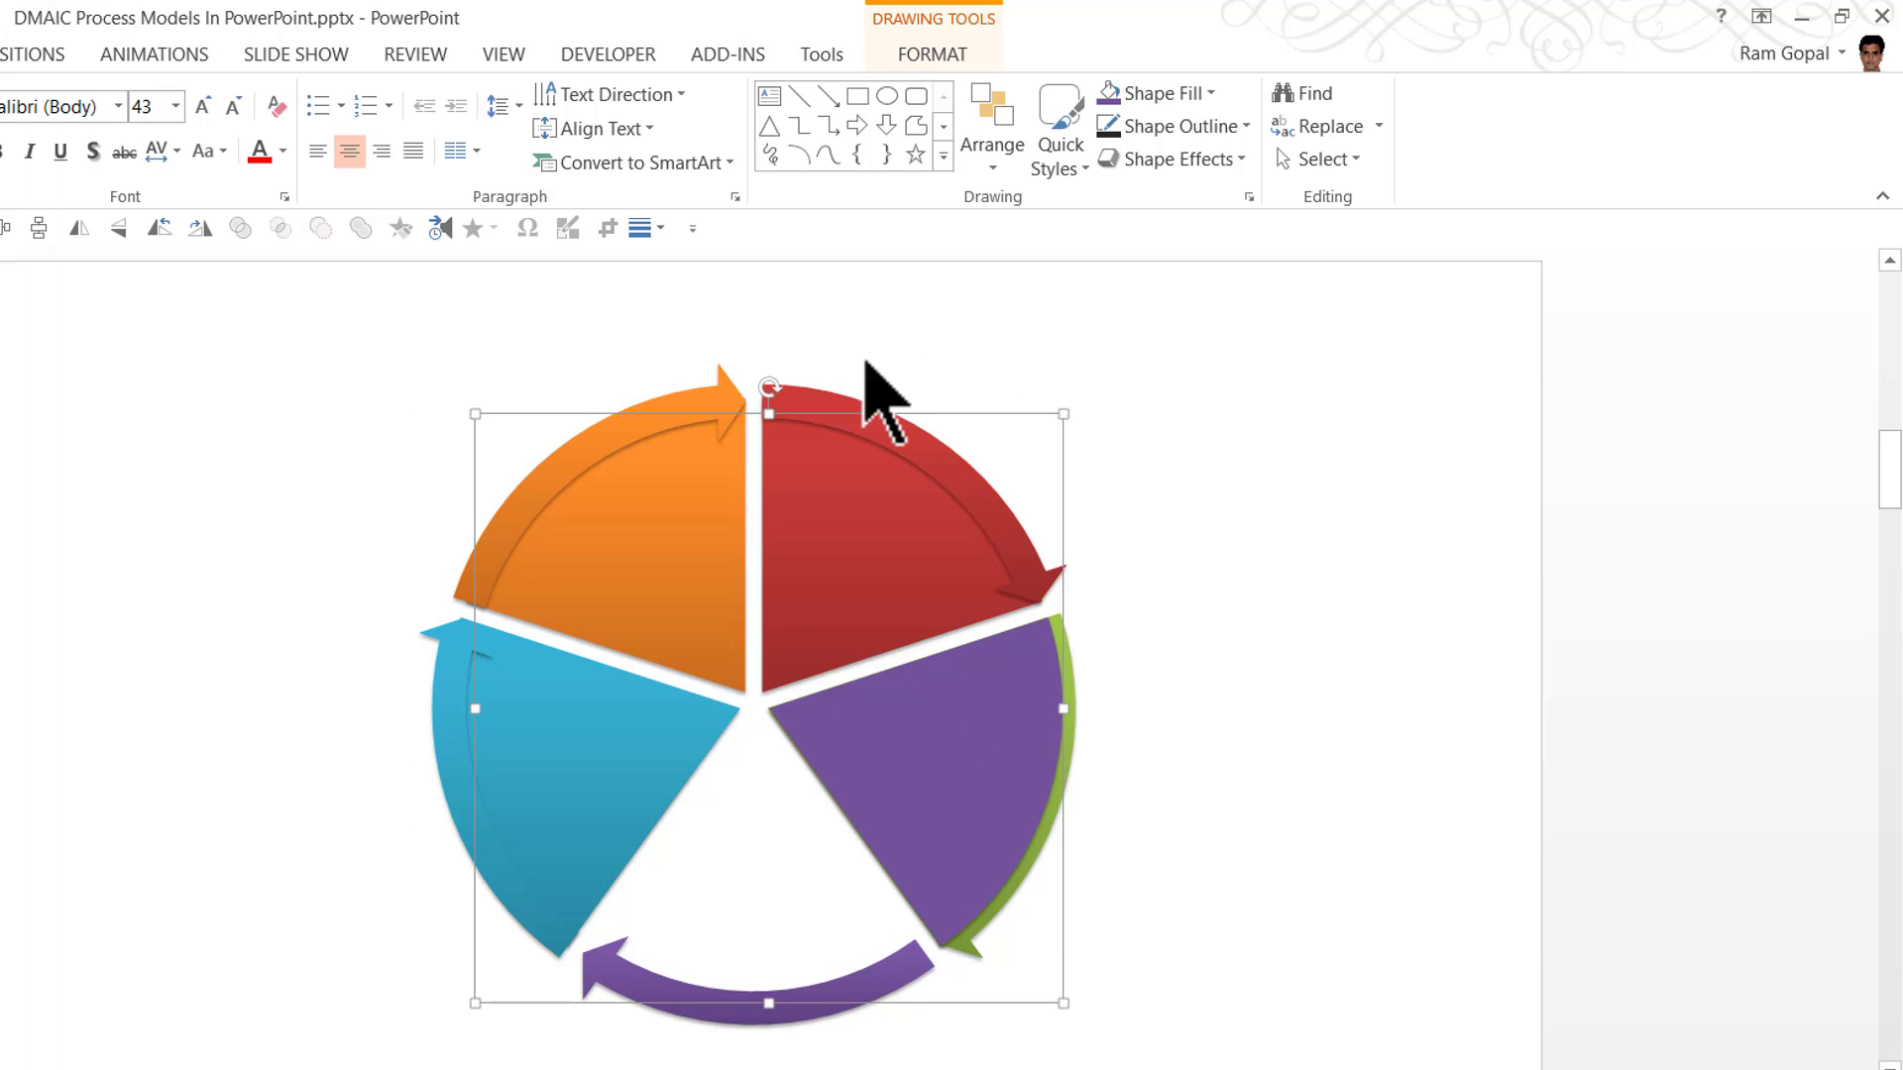
pyautogui.moveTo(769, 382); pyautogui.dragTo(1242, 583)
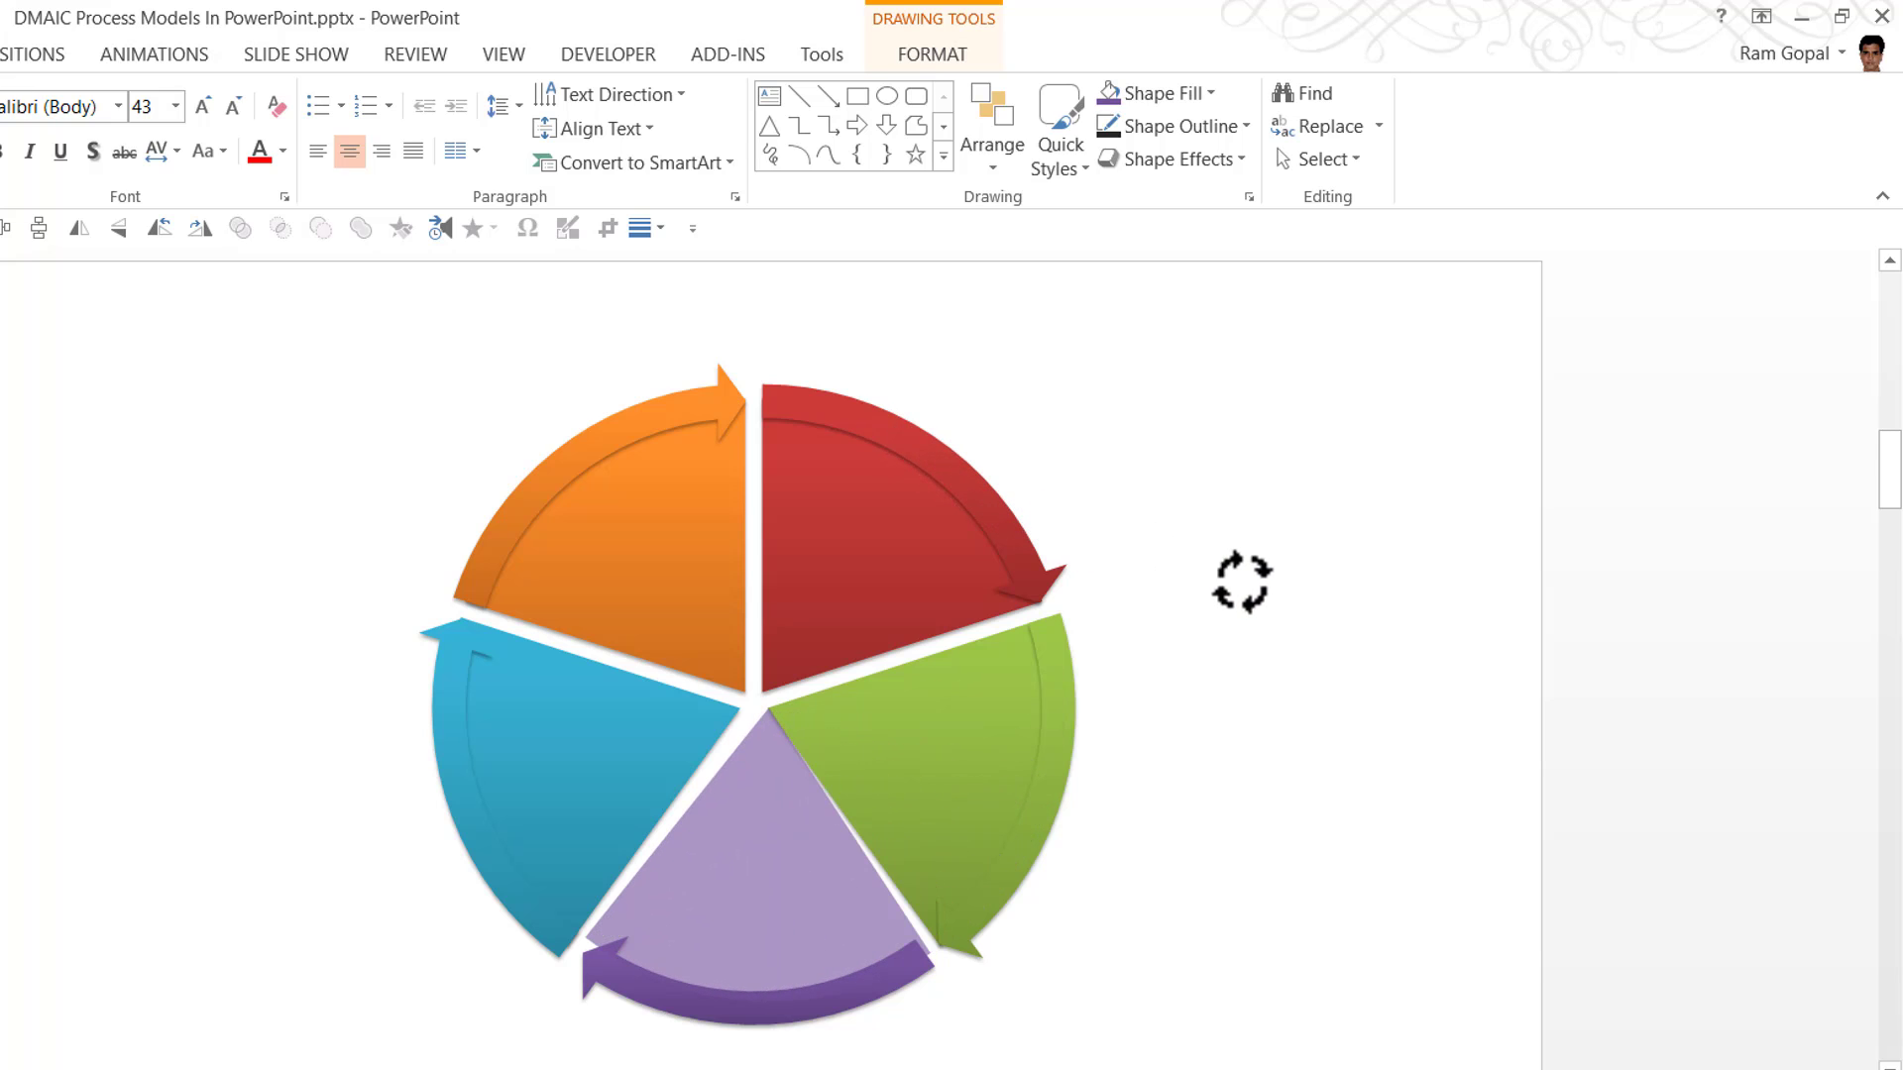
pyautogui.moveTo(781, 773); pyautogui.dragTo(755, 724)
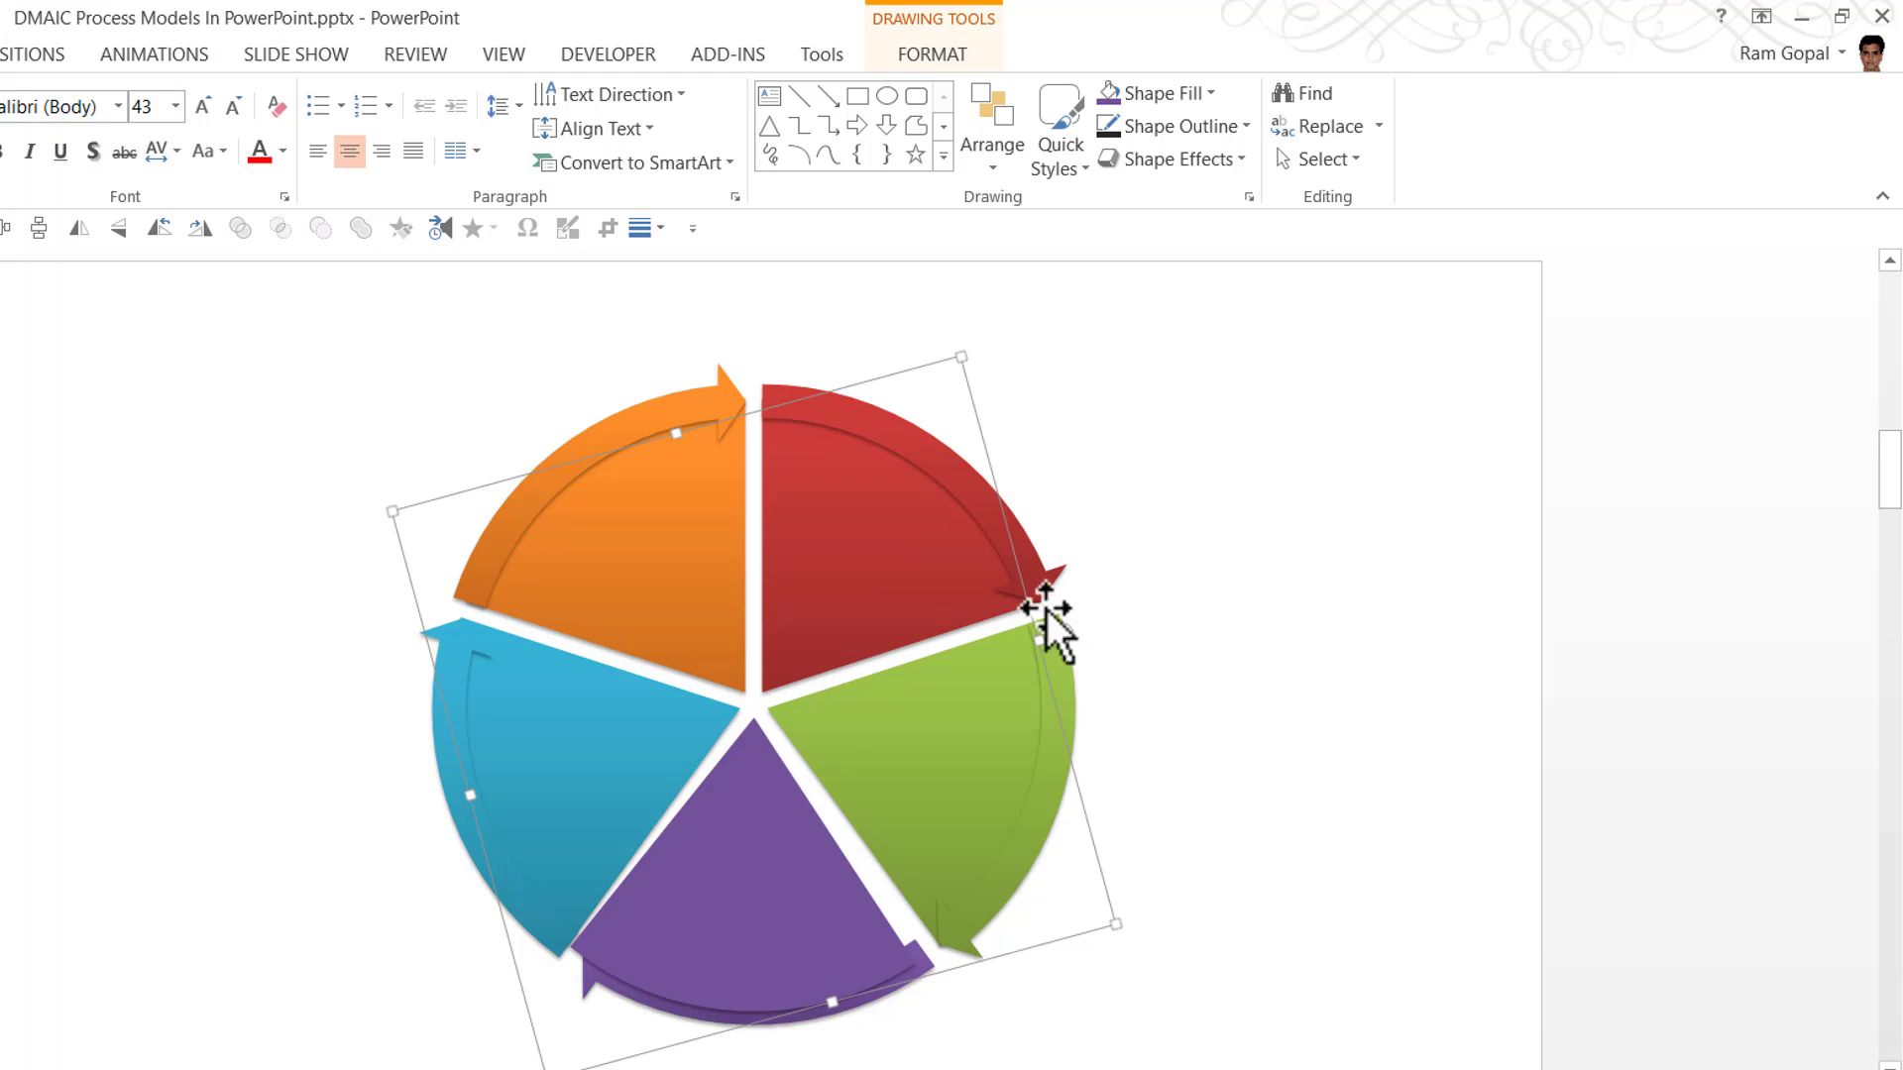
pyautogui.moveTo(1061, 631); pyautogui.dragTo(1055, 625)
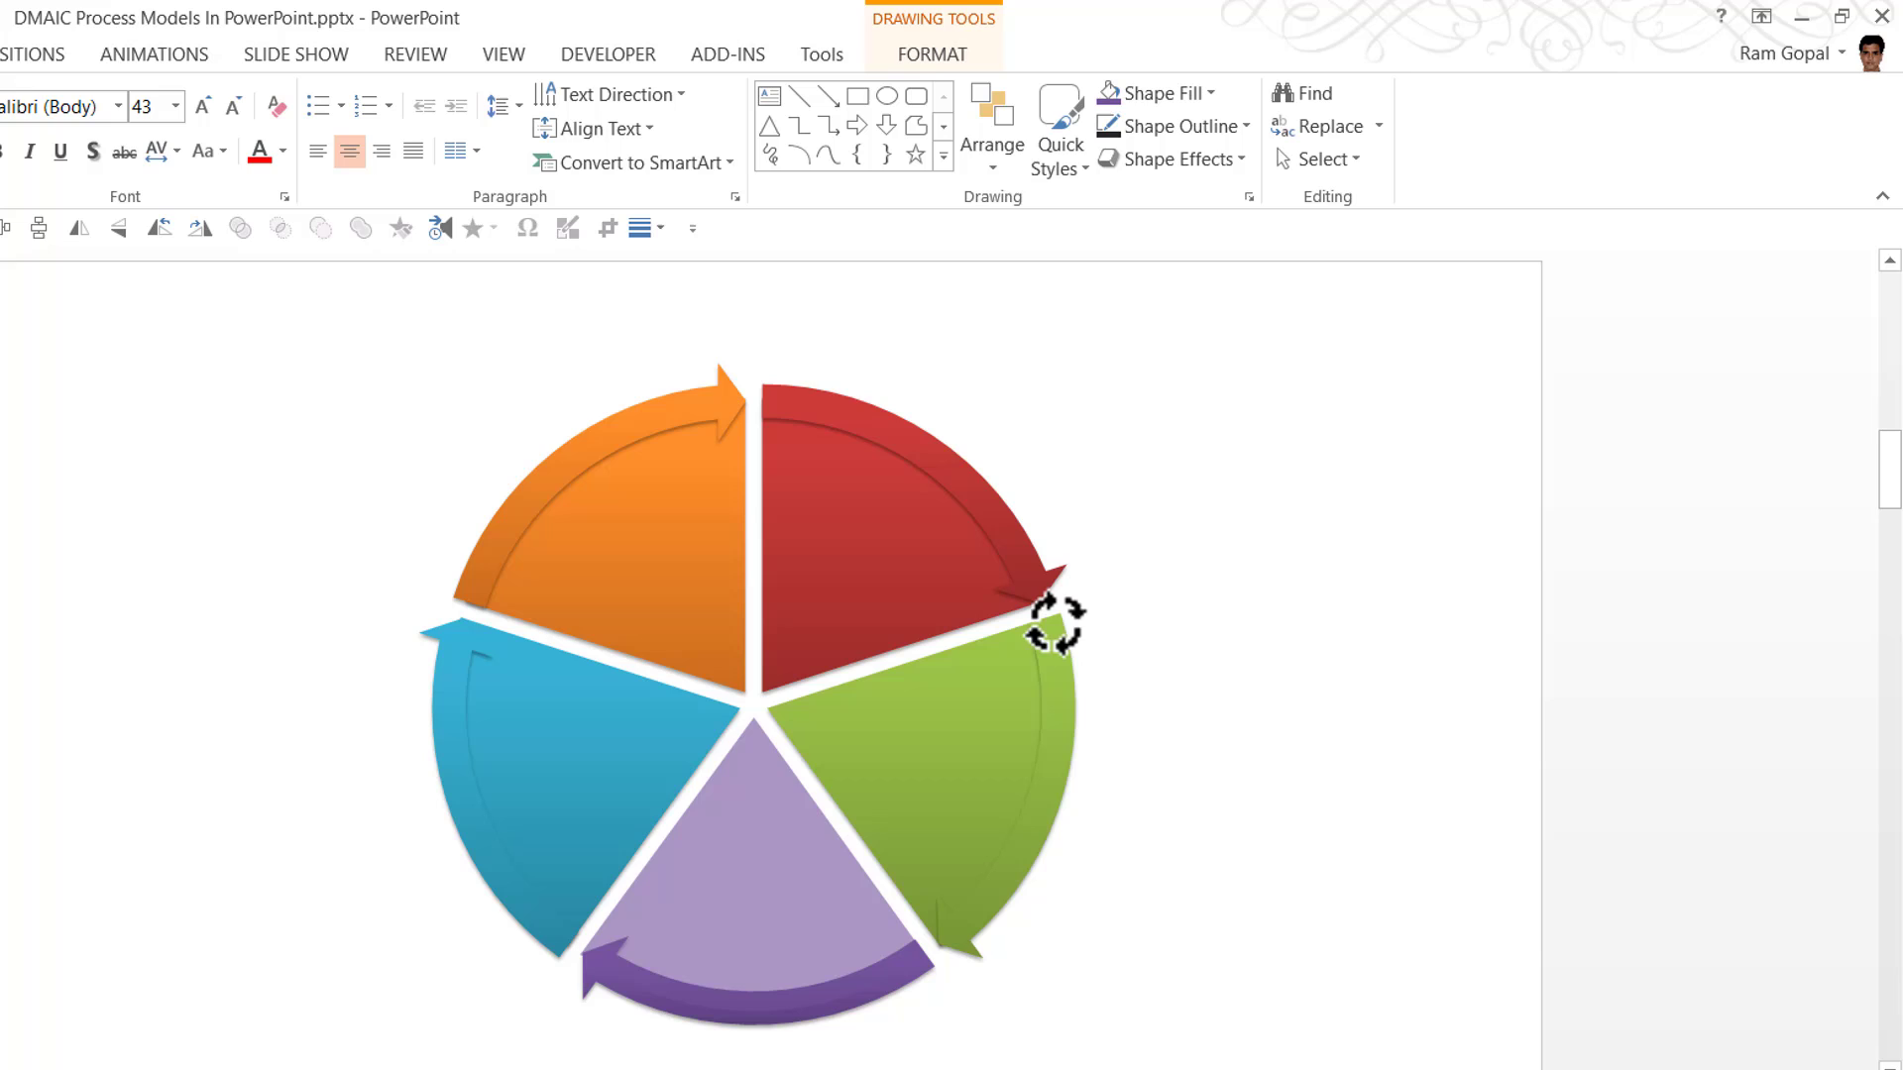
pyautogui.moveTo(1055, 625); pyautogui.dragTo(1055, 624)
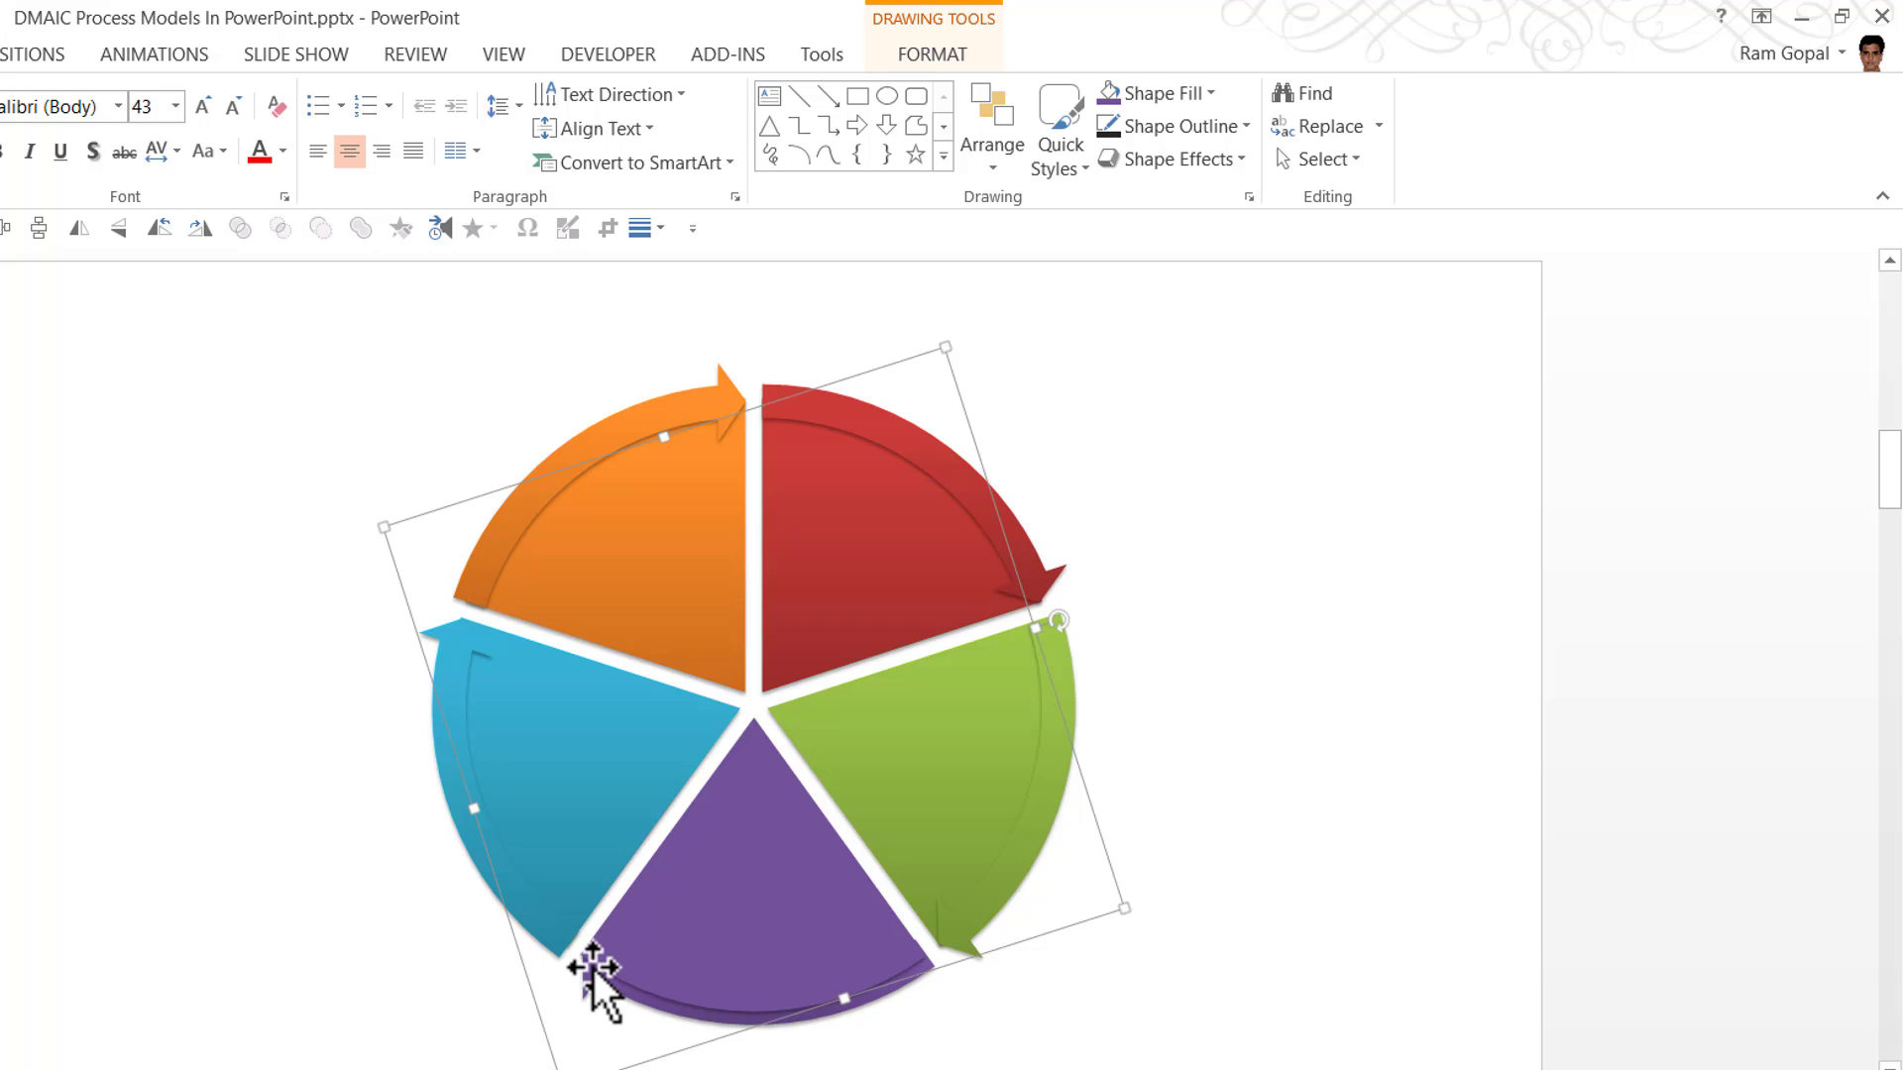
# Send the purple wedge behind the red one, then select and group all five wedges
pyautogui.rightClick(763, 877)
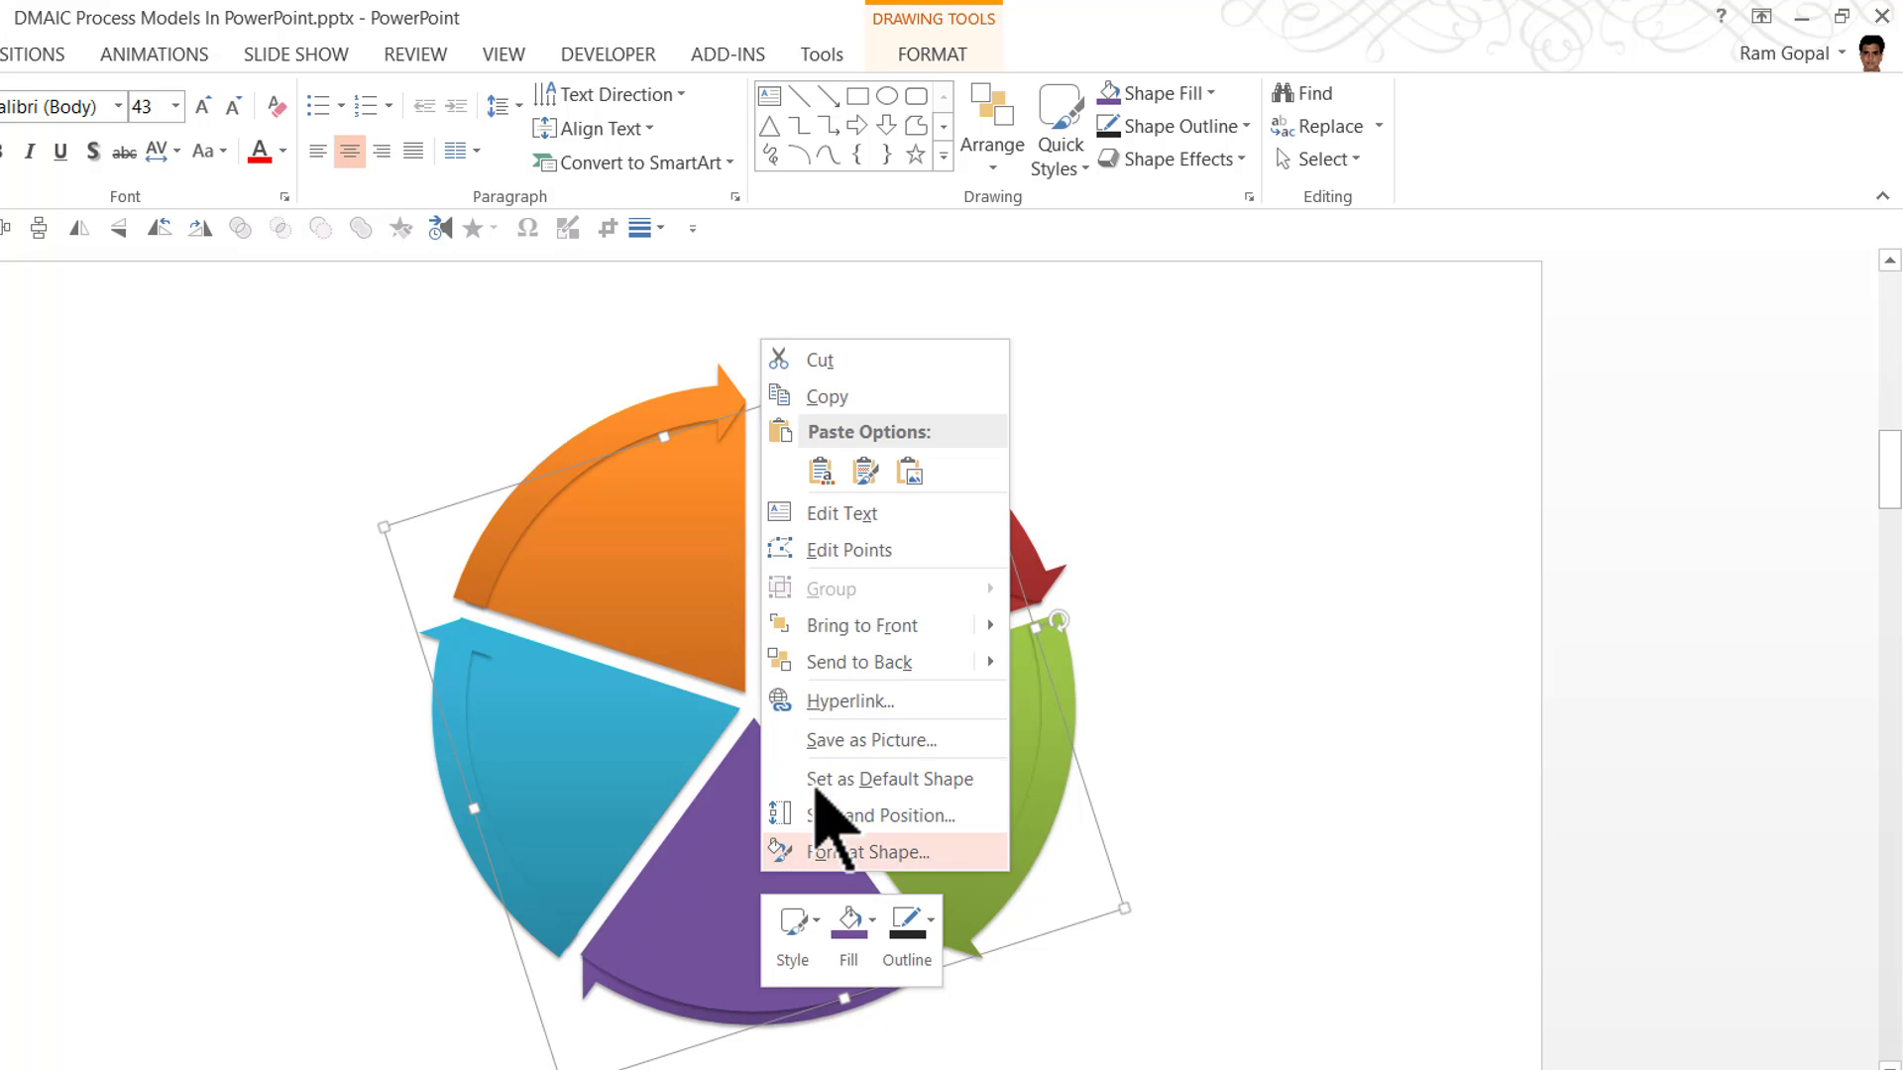
pyautogui.click(1126, 661)
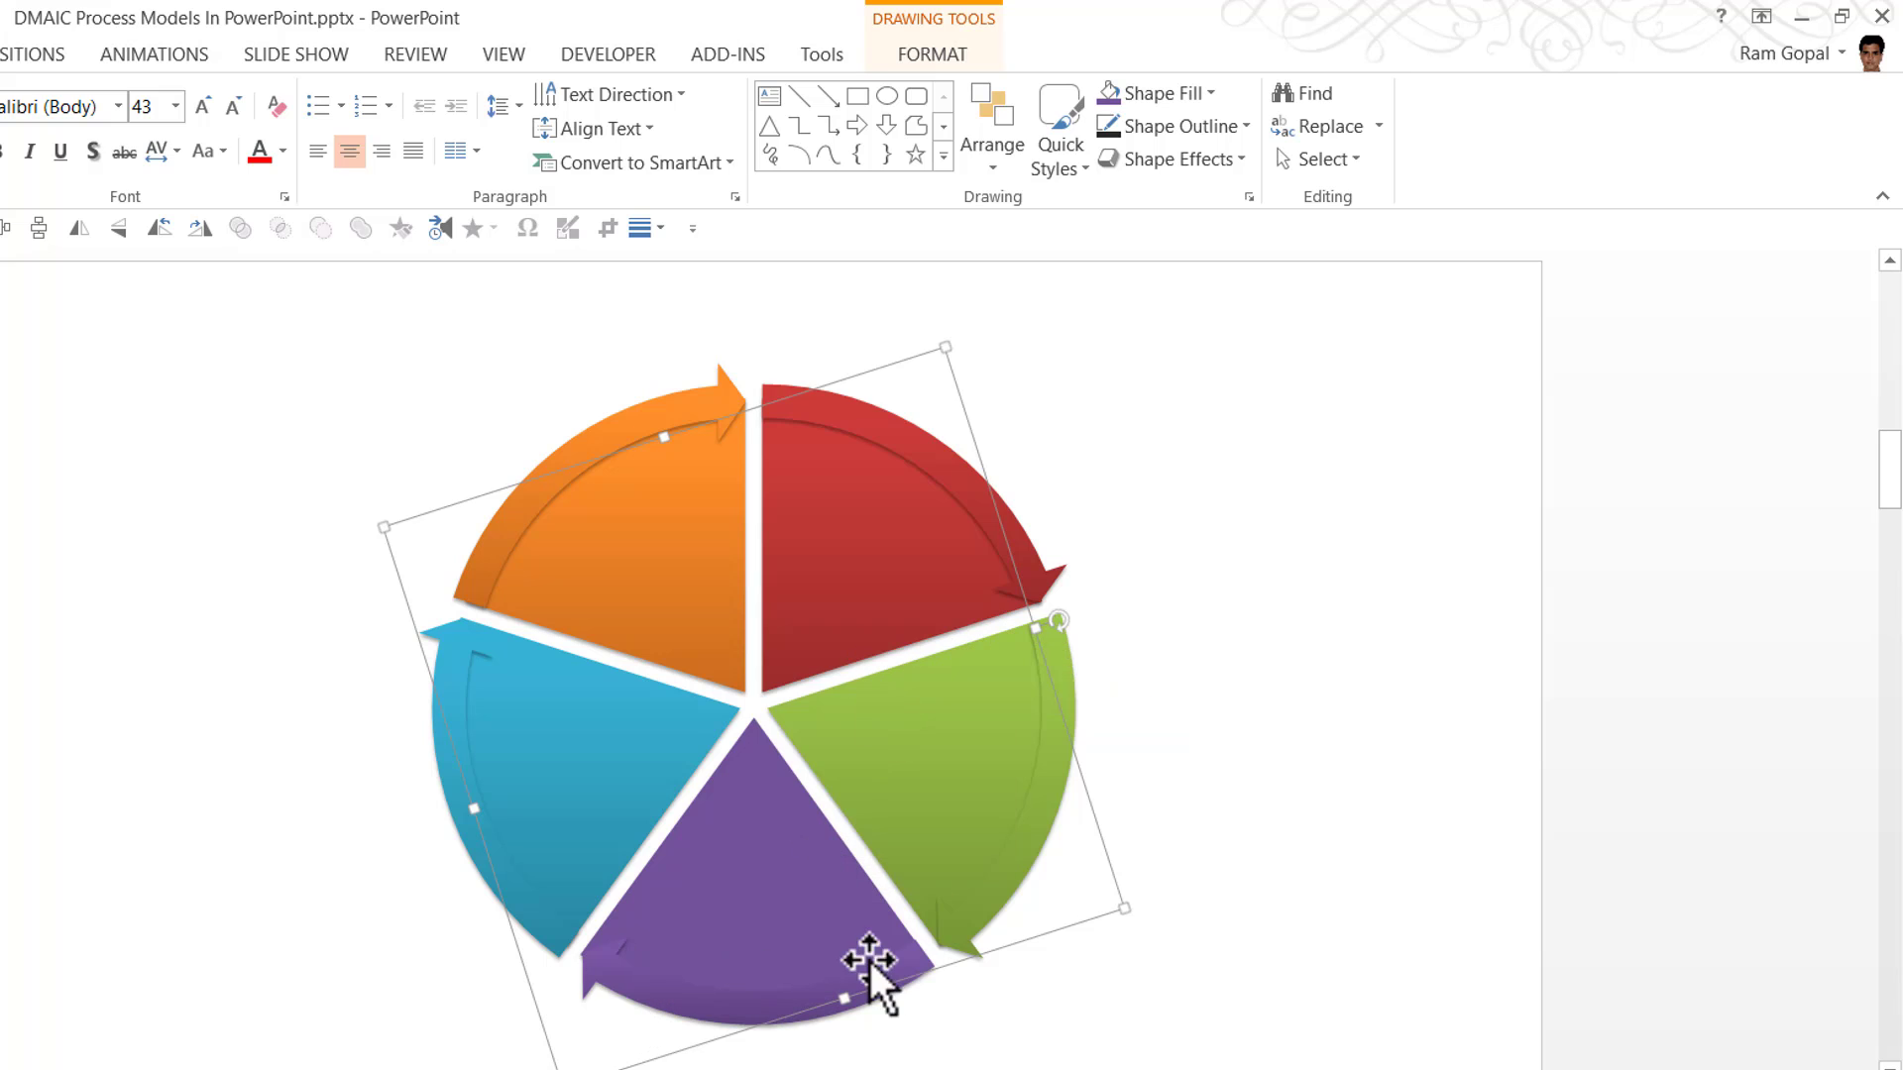
pyautogui.press('Escape')
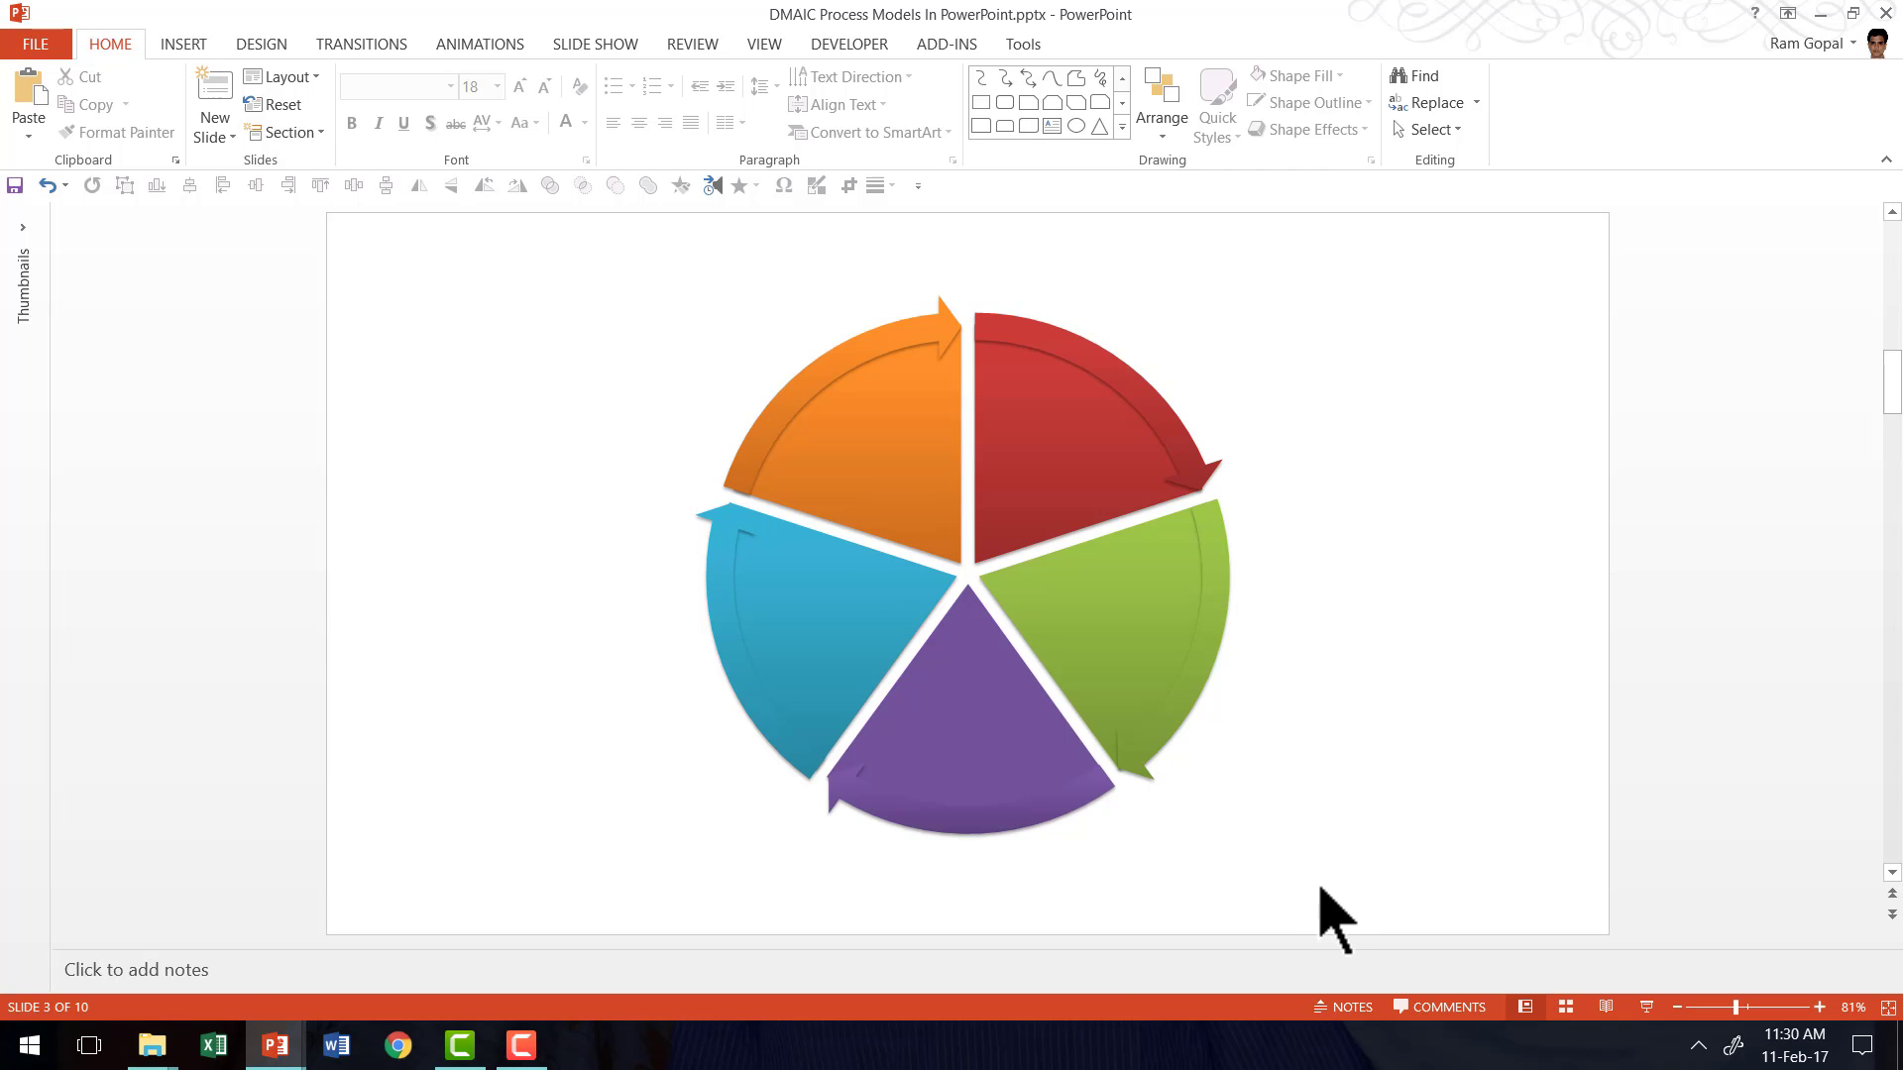
pyautogui.moveTo(1314, 898); pyautogui.dragTo(539, 245)
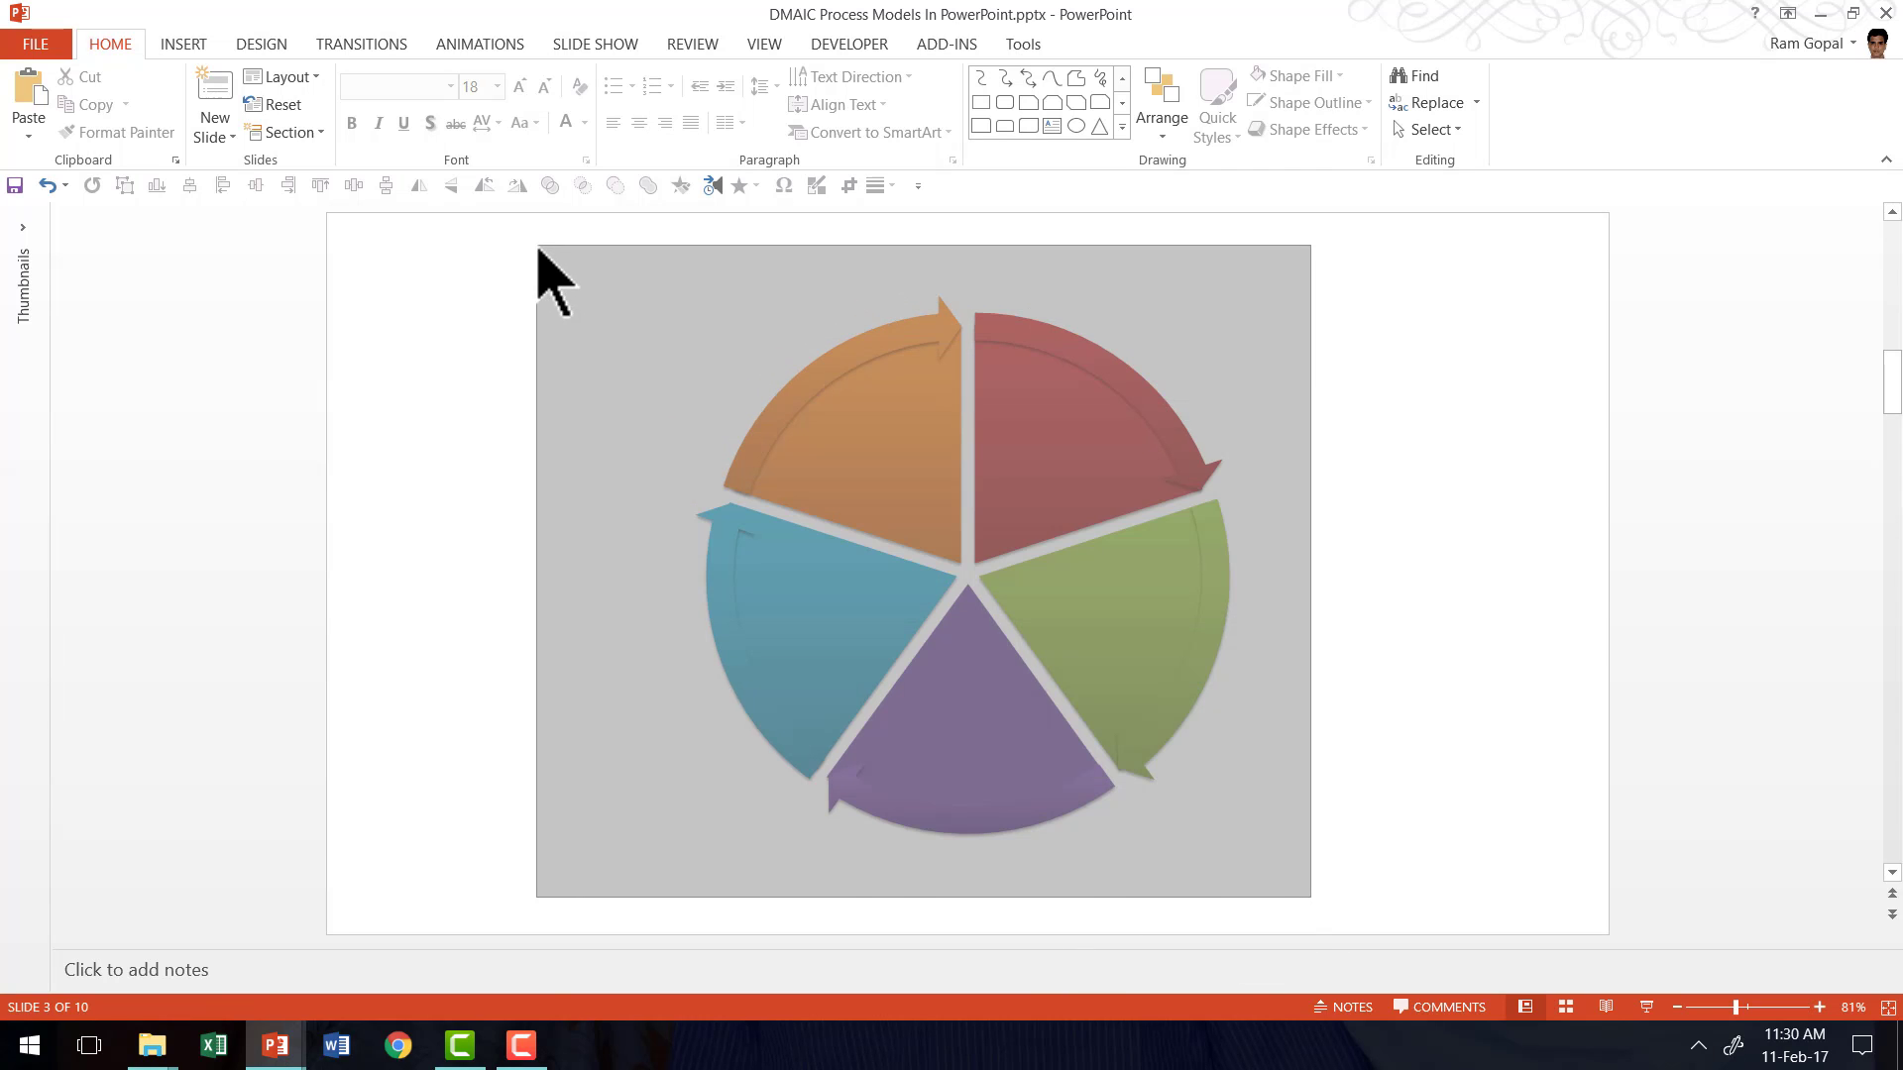
pyautogui.hotkey('ctrl', 'g')
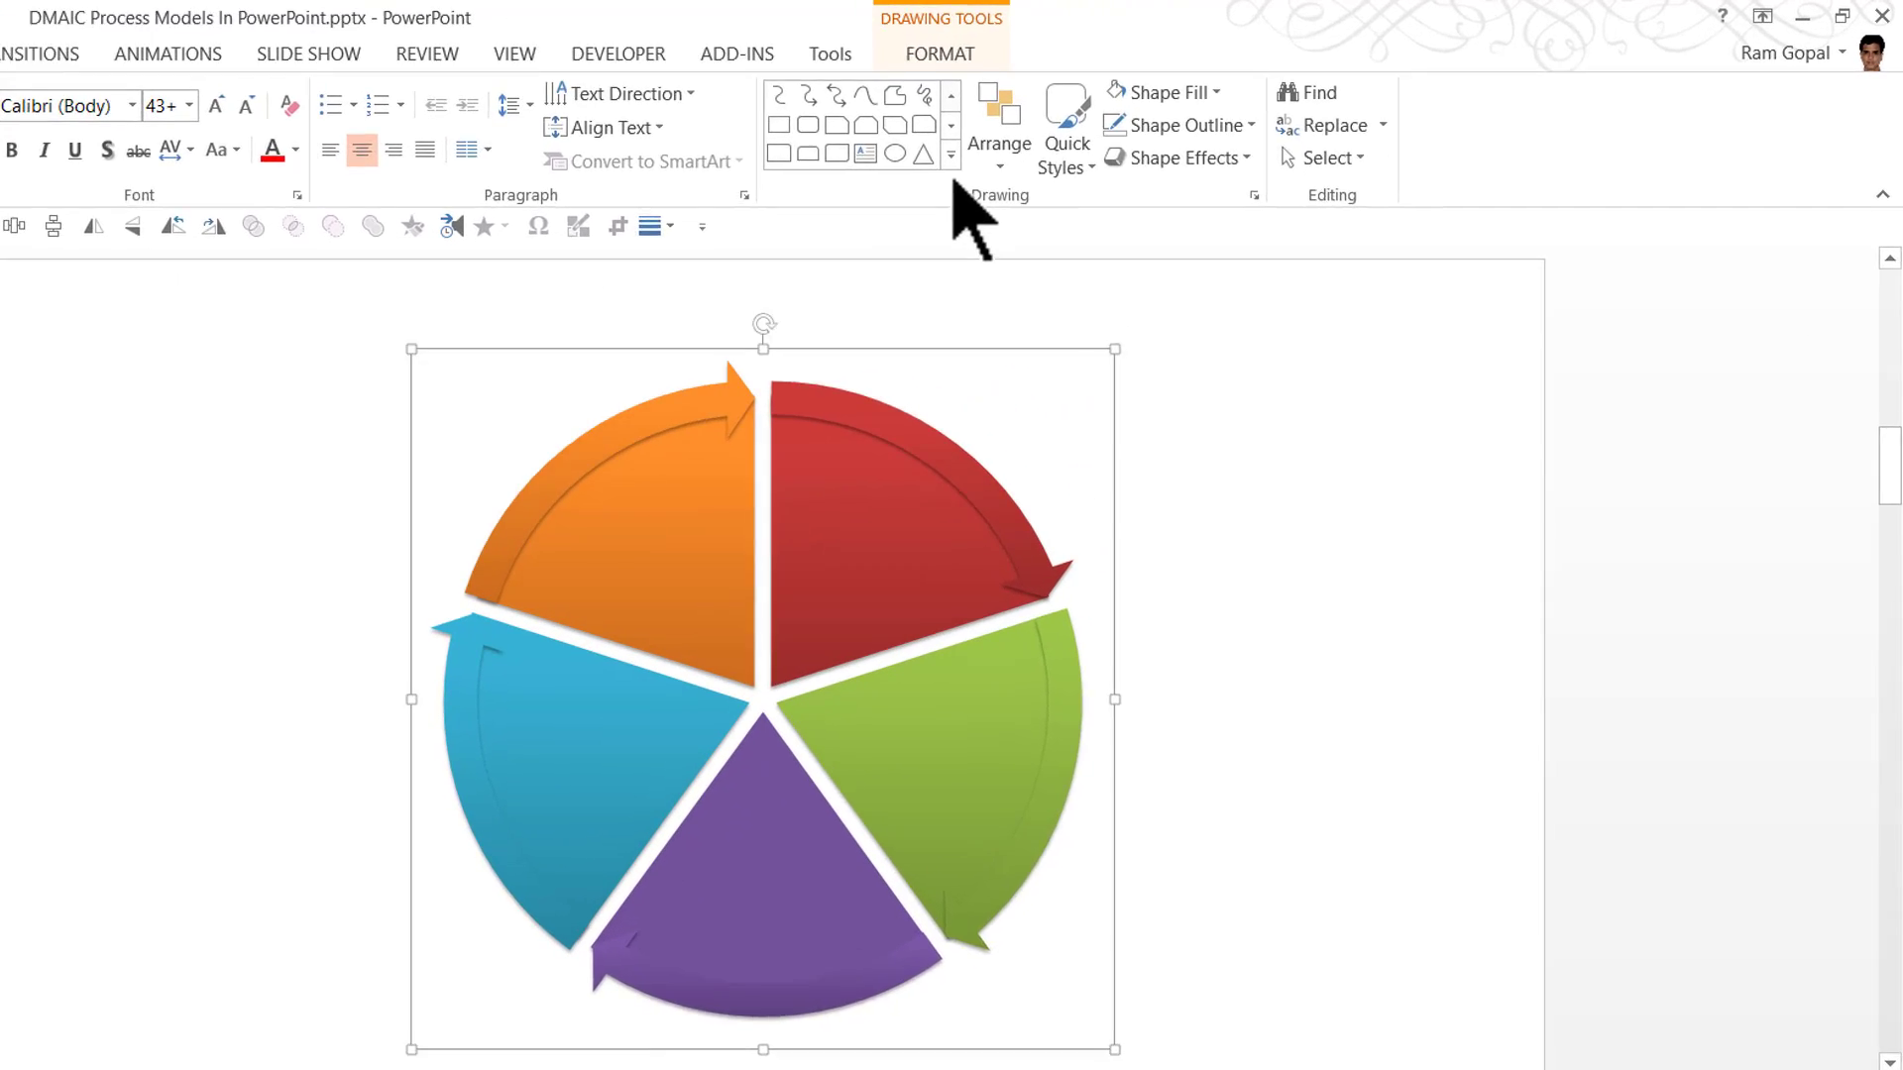
# Draw an oval circle over the centre of the wedge diagram
pyautogui.click(1121, 125)
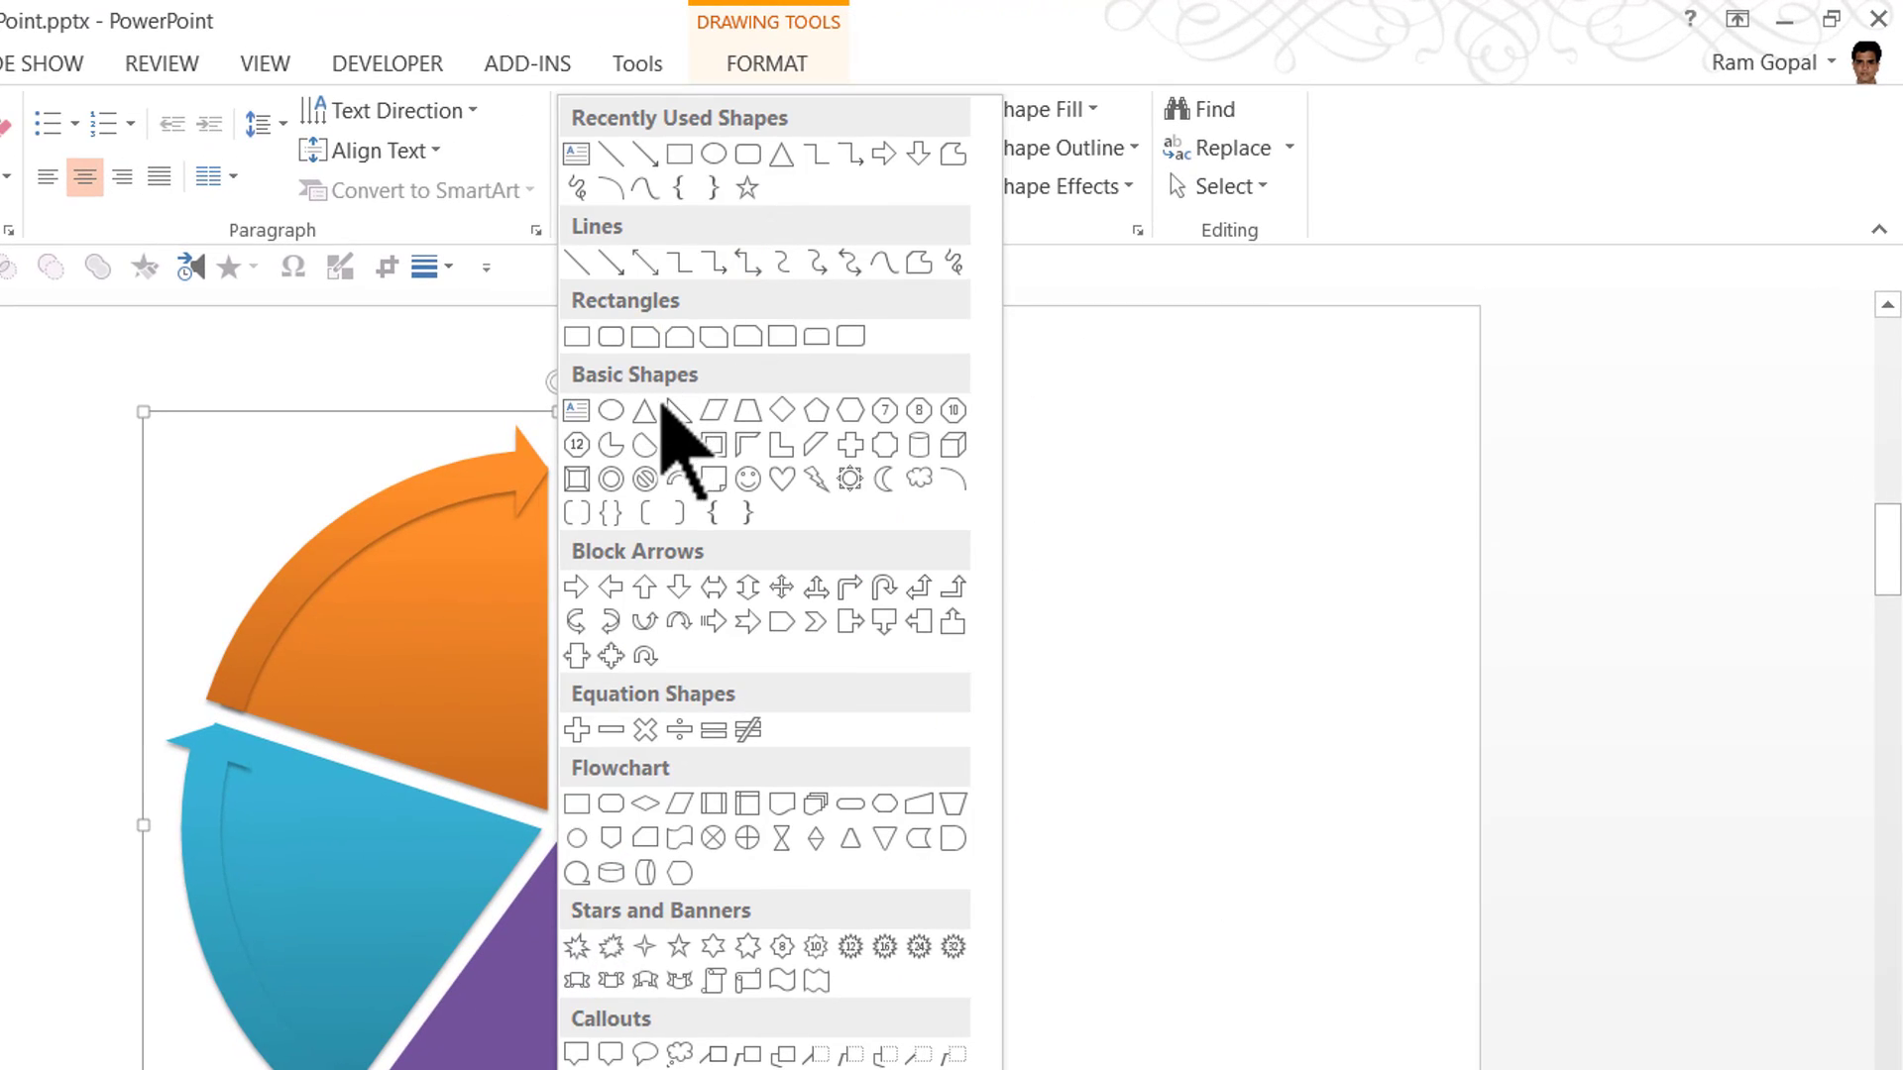
pyautogui.click(610, 410)
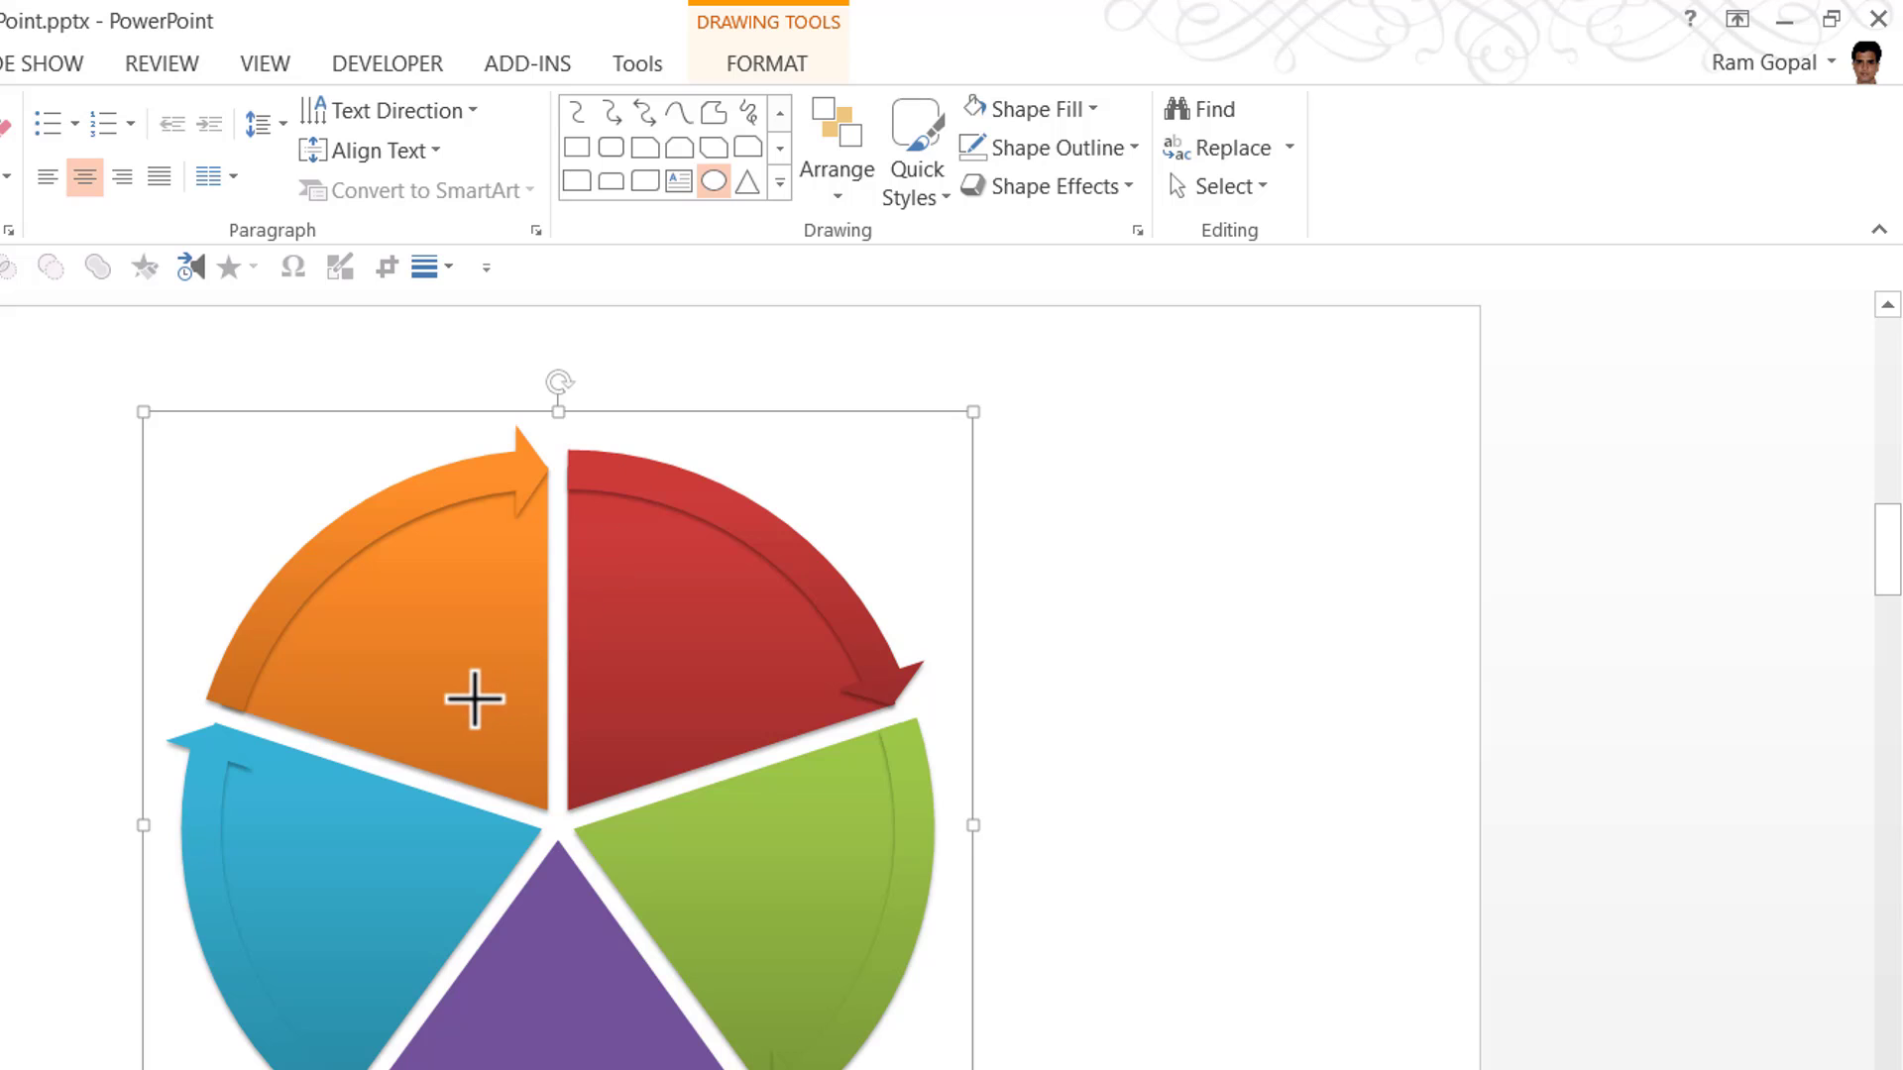
pyautogui.moveTo(431, 676); pyautogui.dragTo(764, 998)
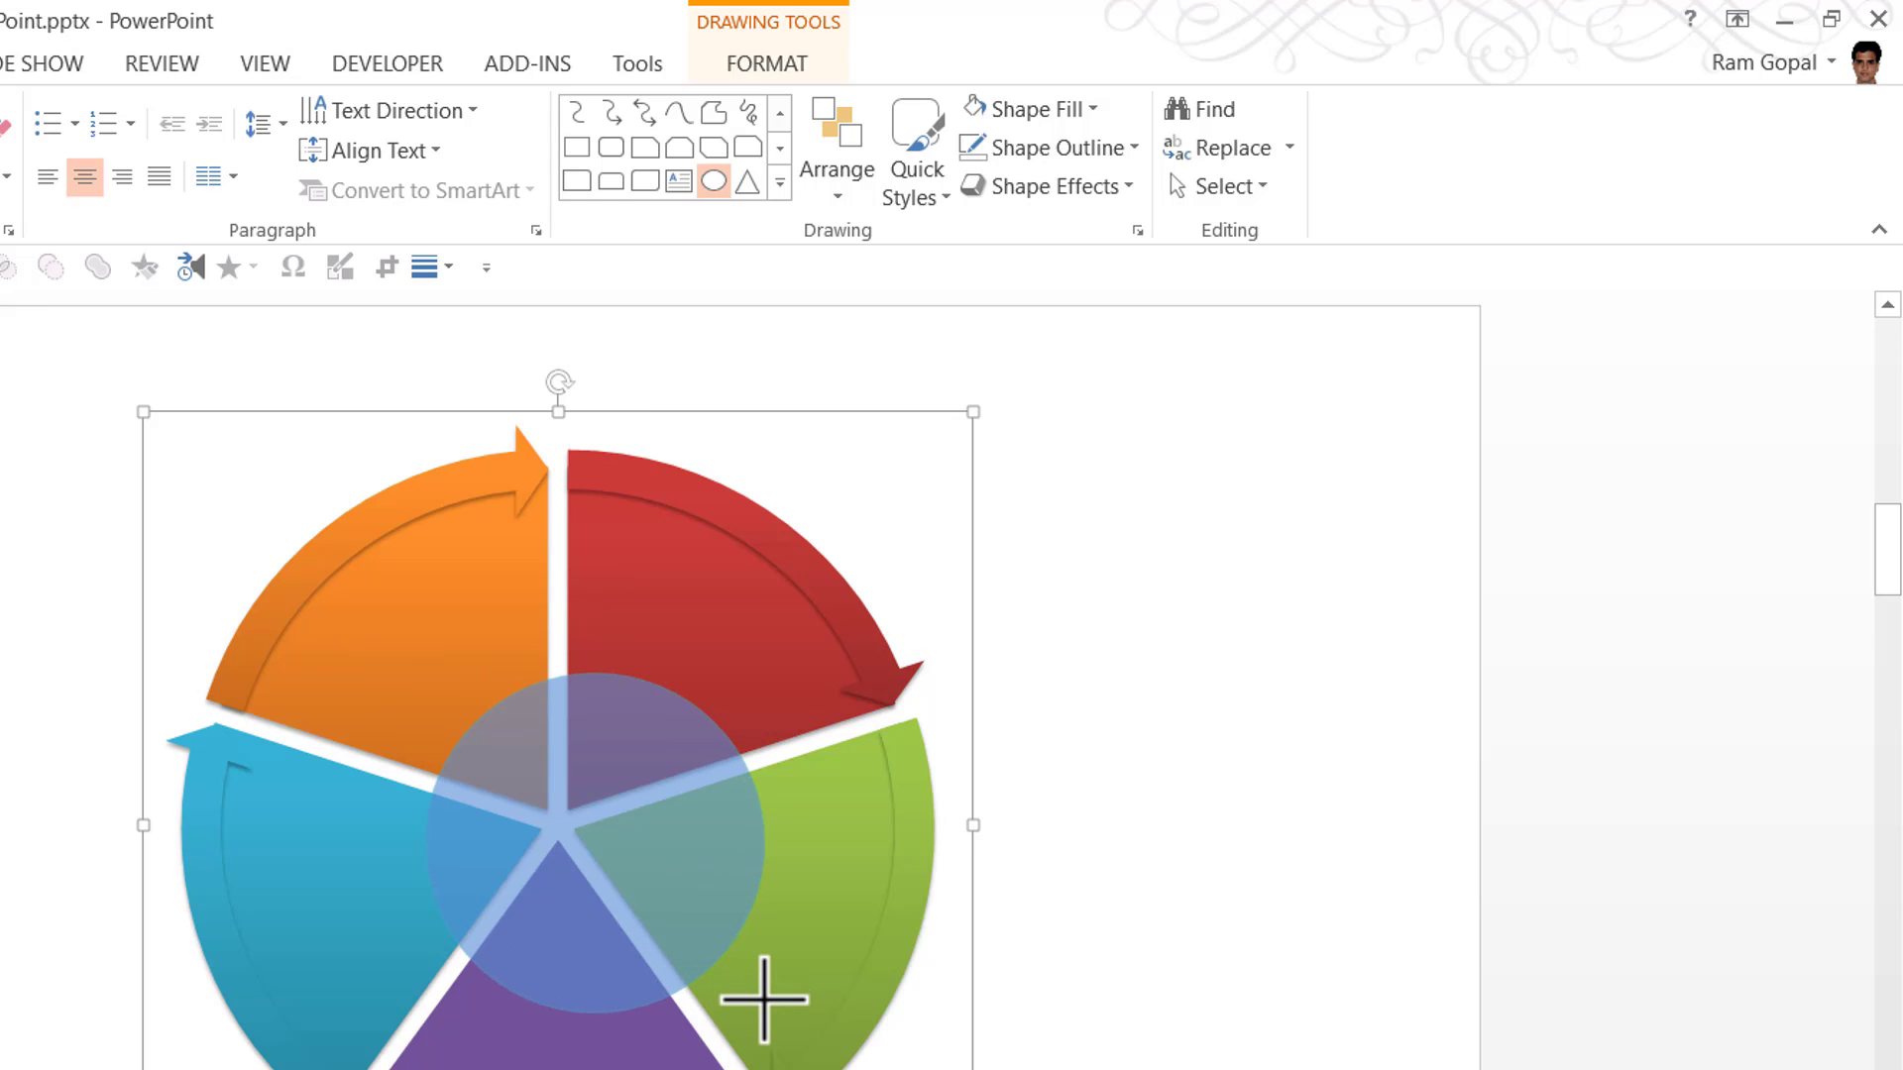
# Make the circle white with no outline, then select it together with the wedge diagram
pyautogui.click(1029, 111)
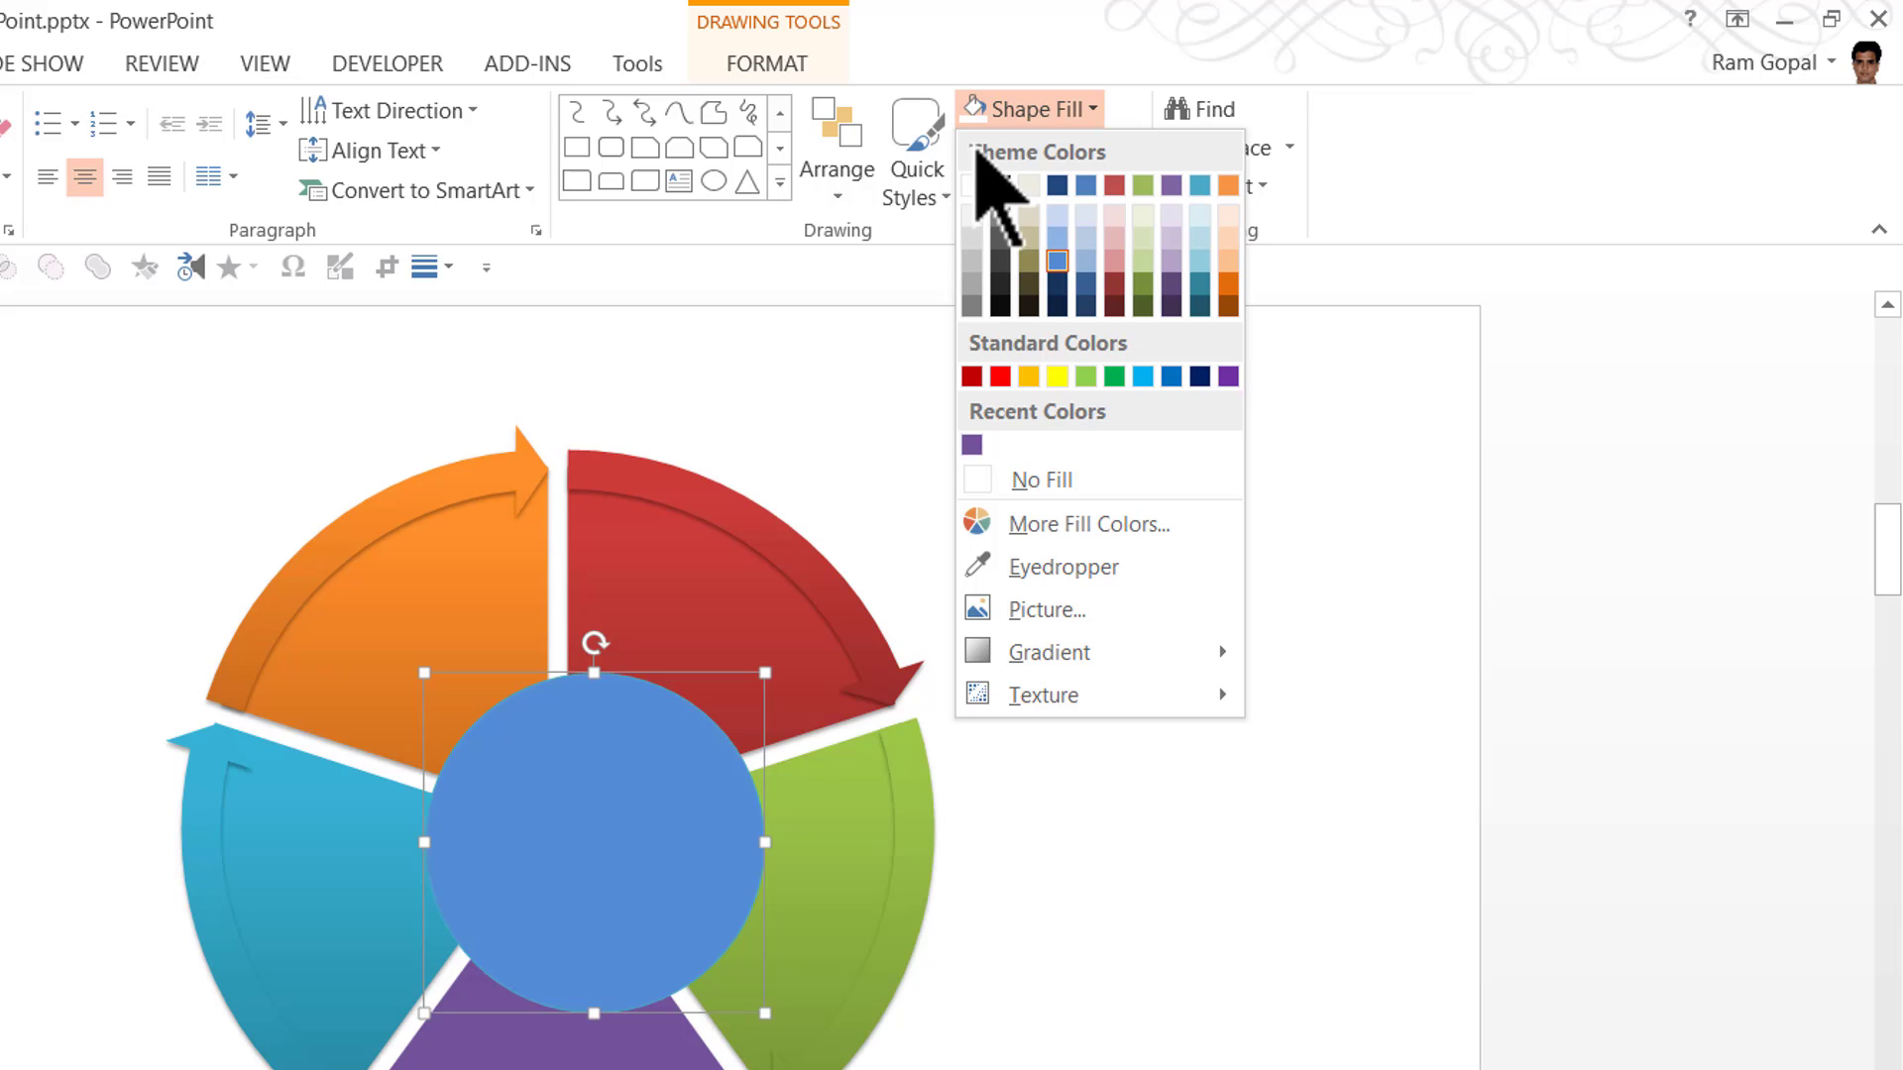
pyautogui.click(974, 222)
pyautogui.click(1058, 147)
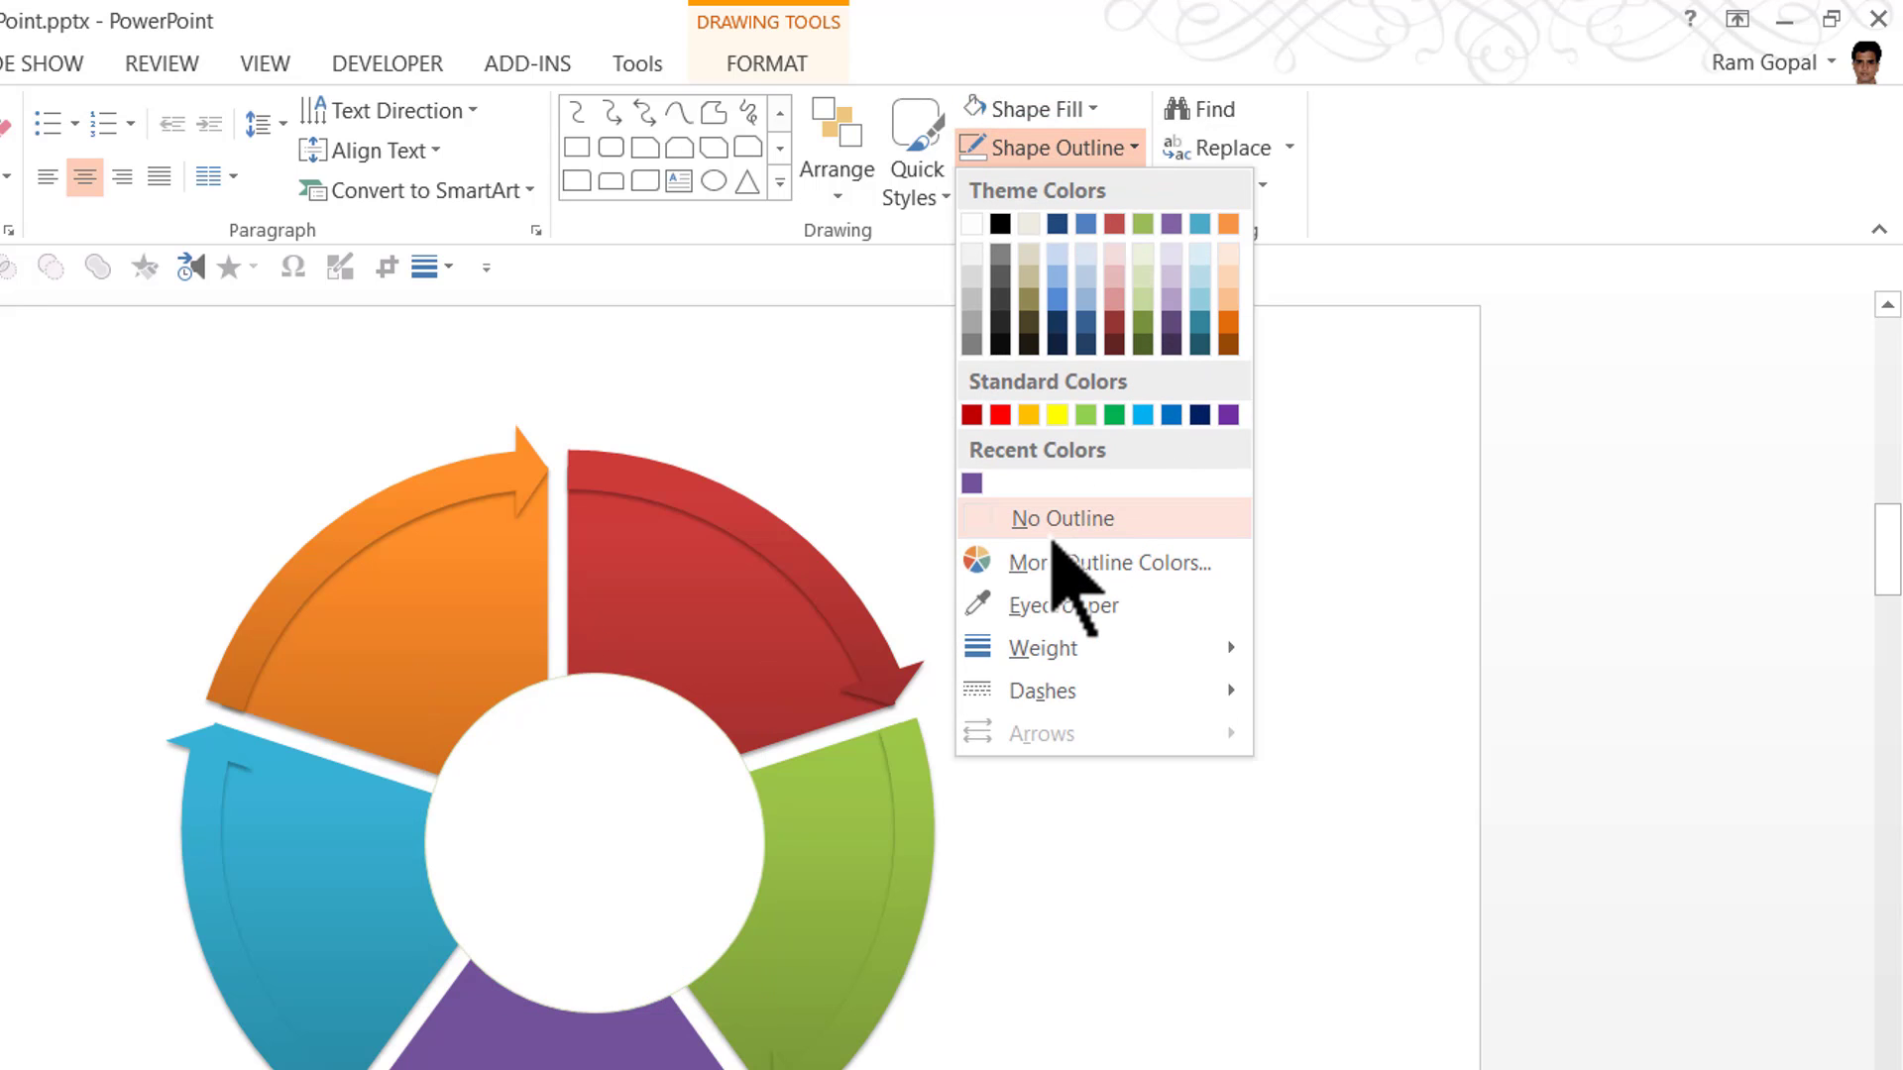
pyautogui.click(1062, 523)
pyautogui.click(691, 564)
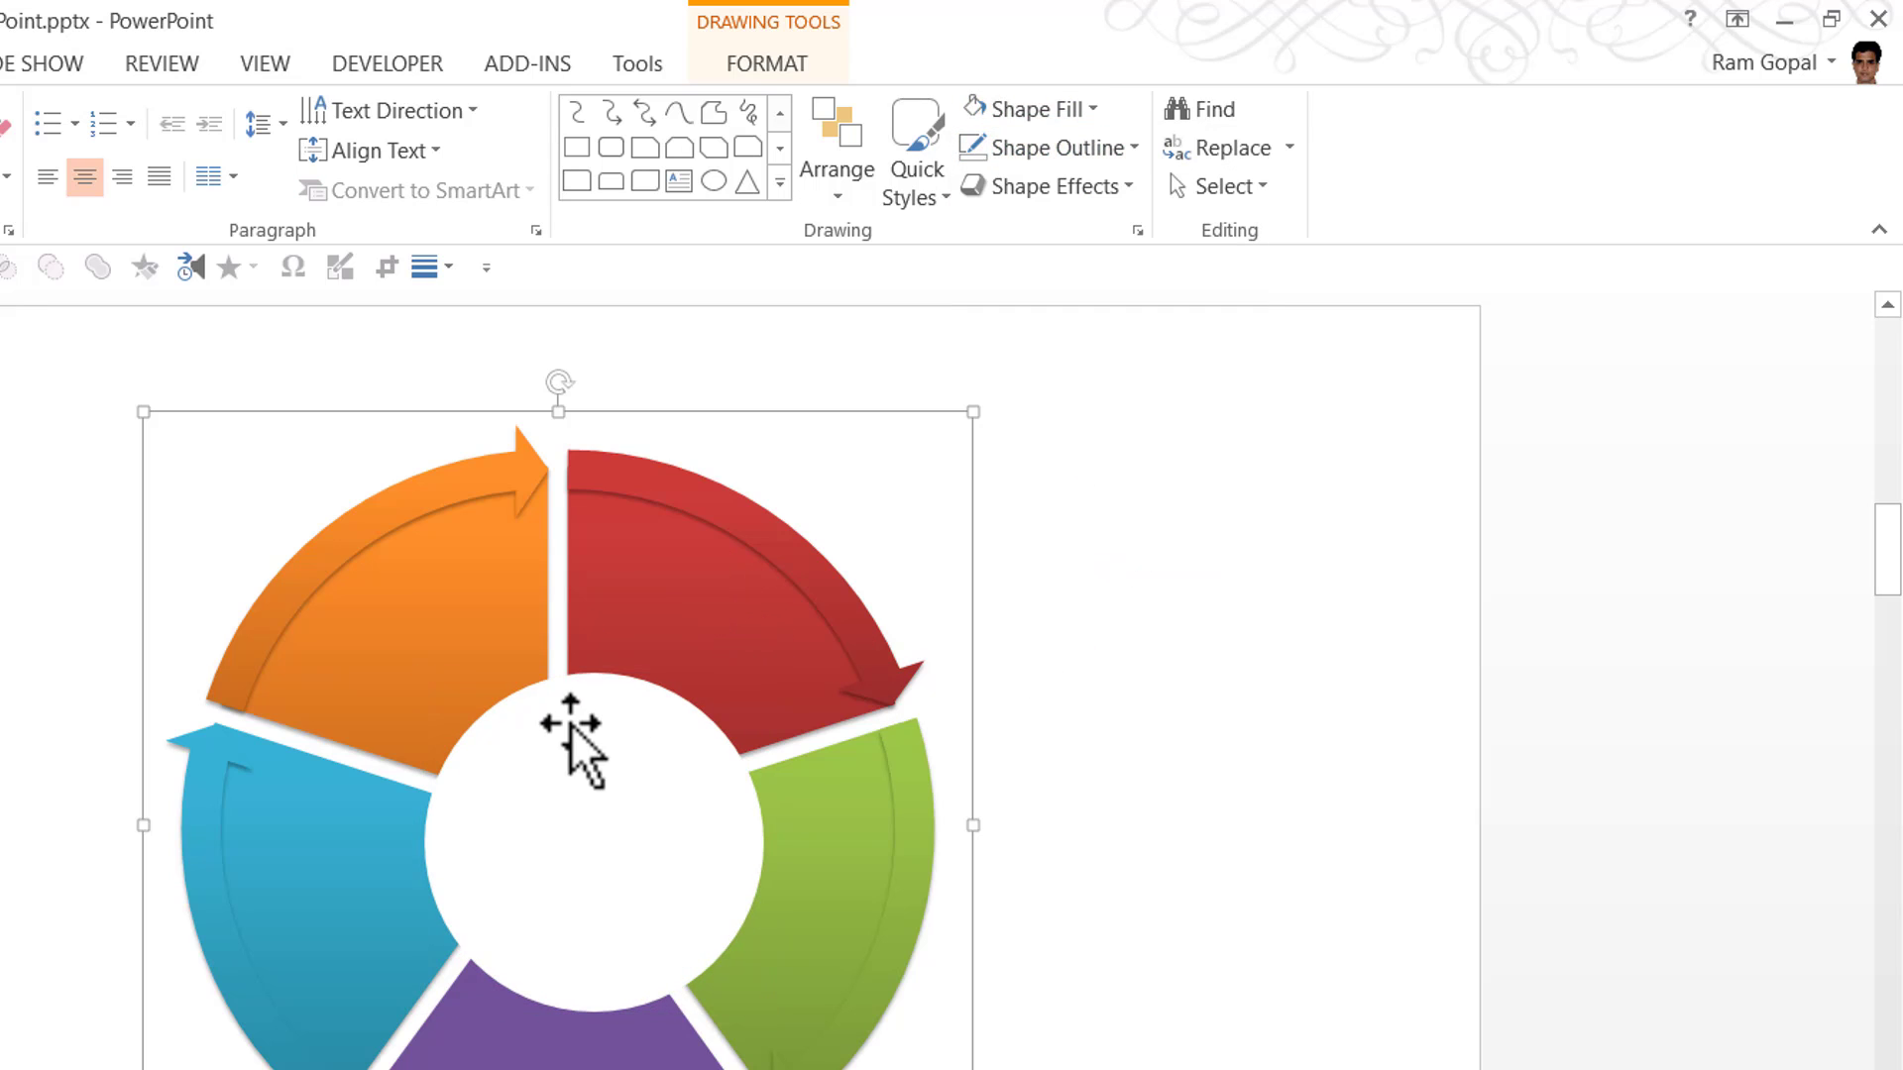
pyautogui.click(563, 771)
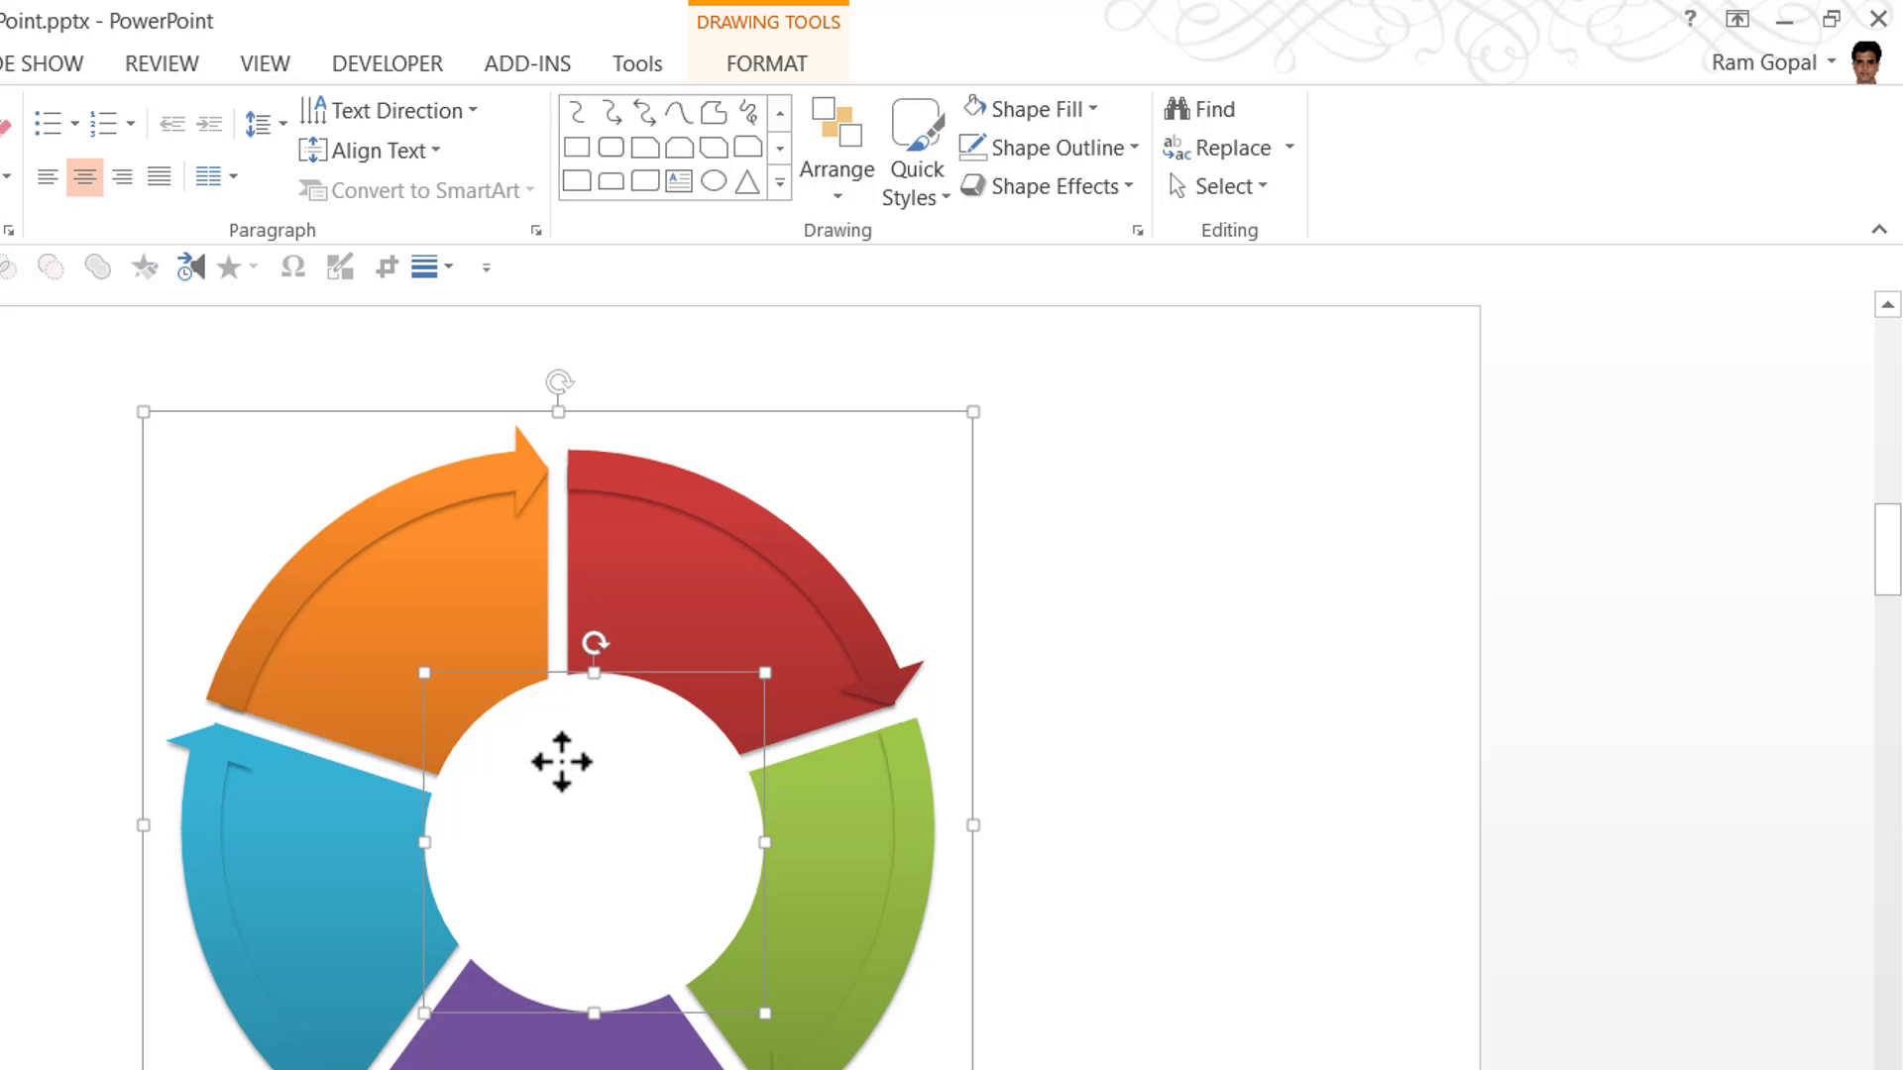
# Align the circle and wedge diagram with Align Center and Align Middle
pyautogui.click(838, 167)
pyautogui.moveTo(877, 656)
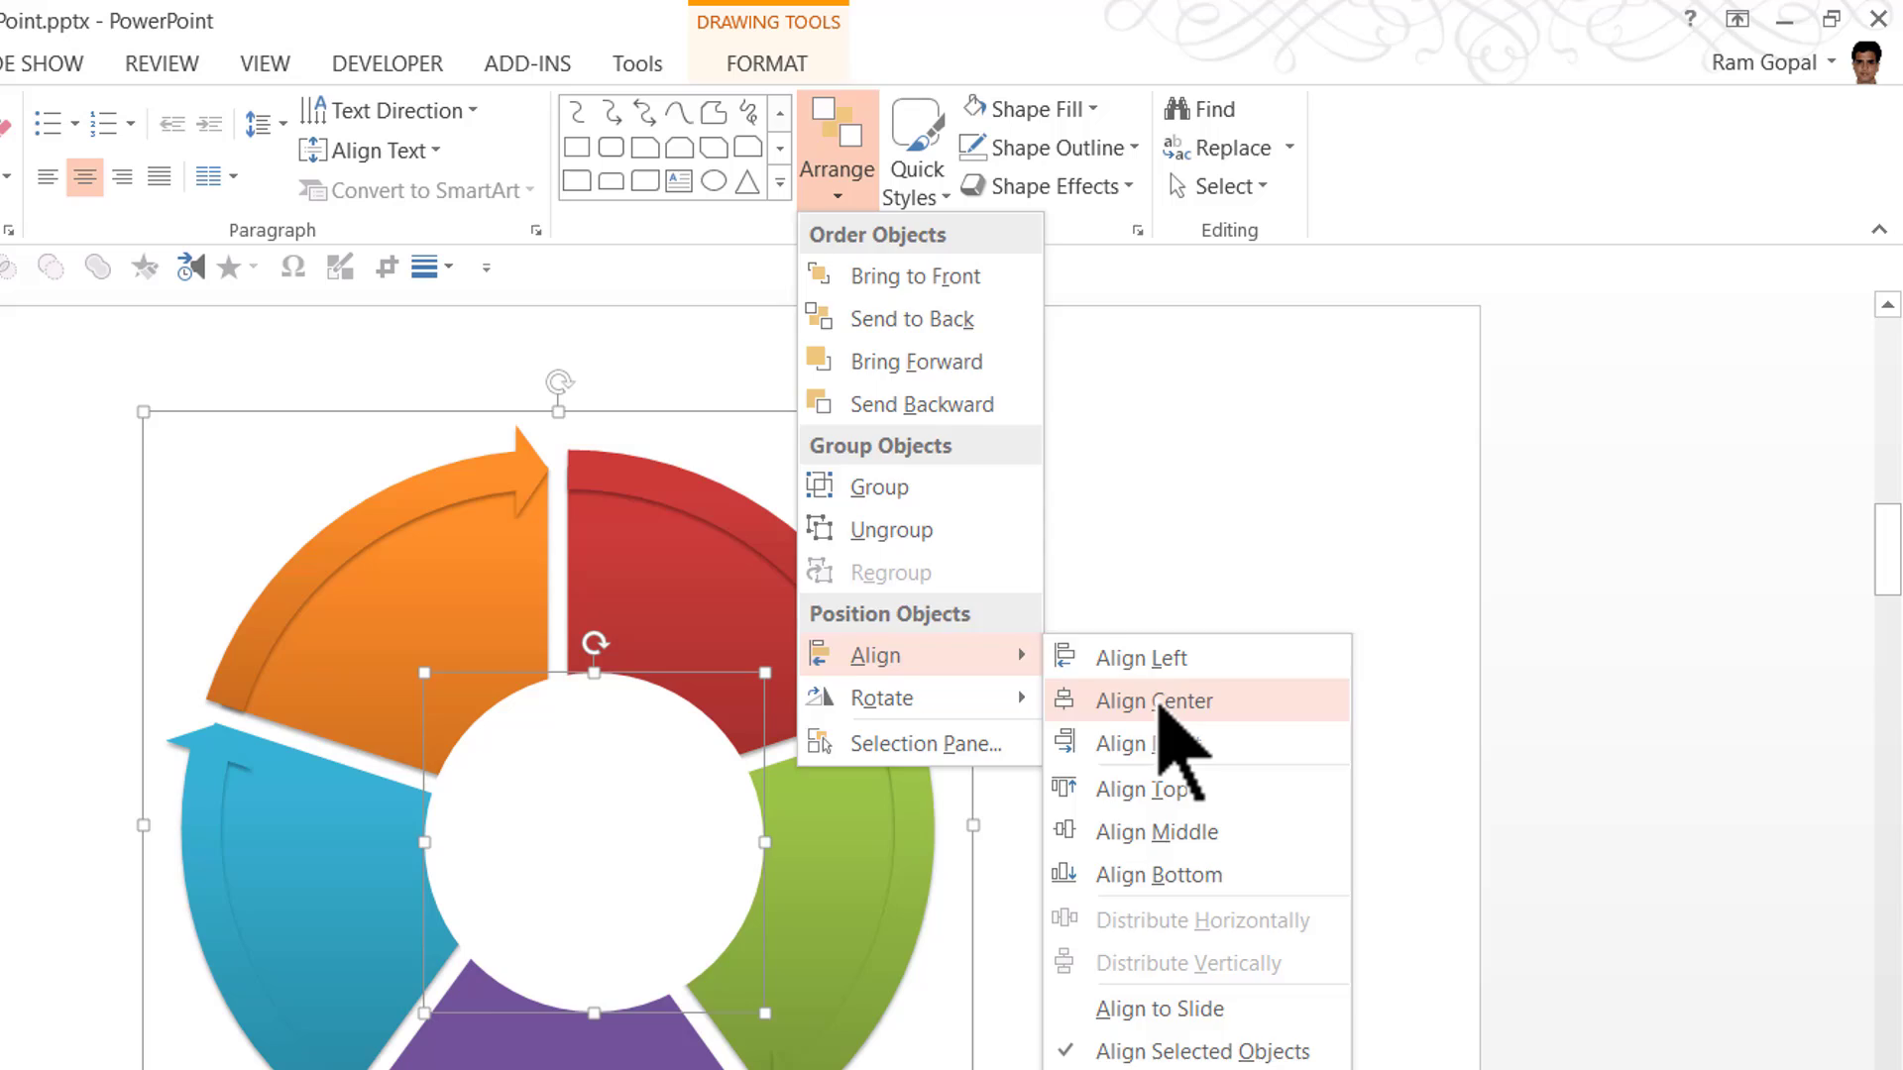
pyautogui.click(1161, 699)
pyautogui.click(837, 164)
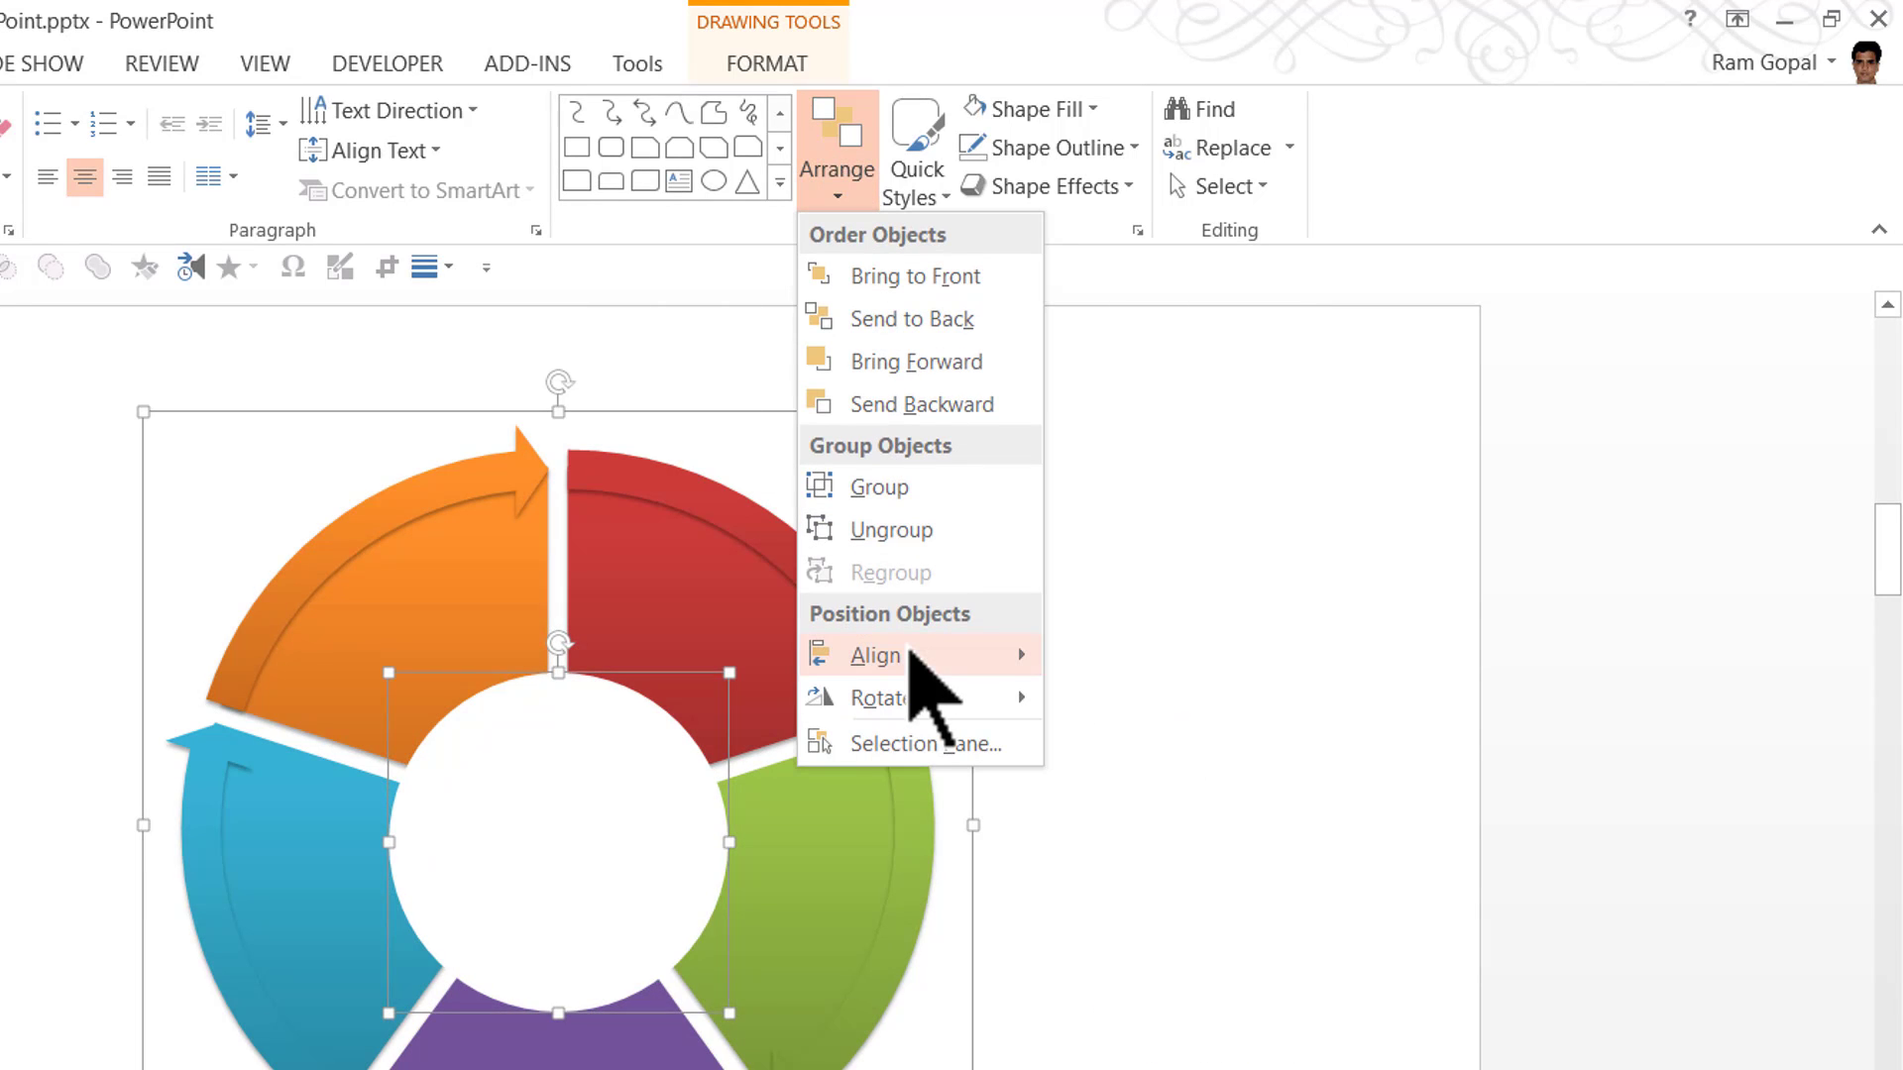
pyautogui.moveTo(877, 656)
pyautogui.click(1174, 832)
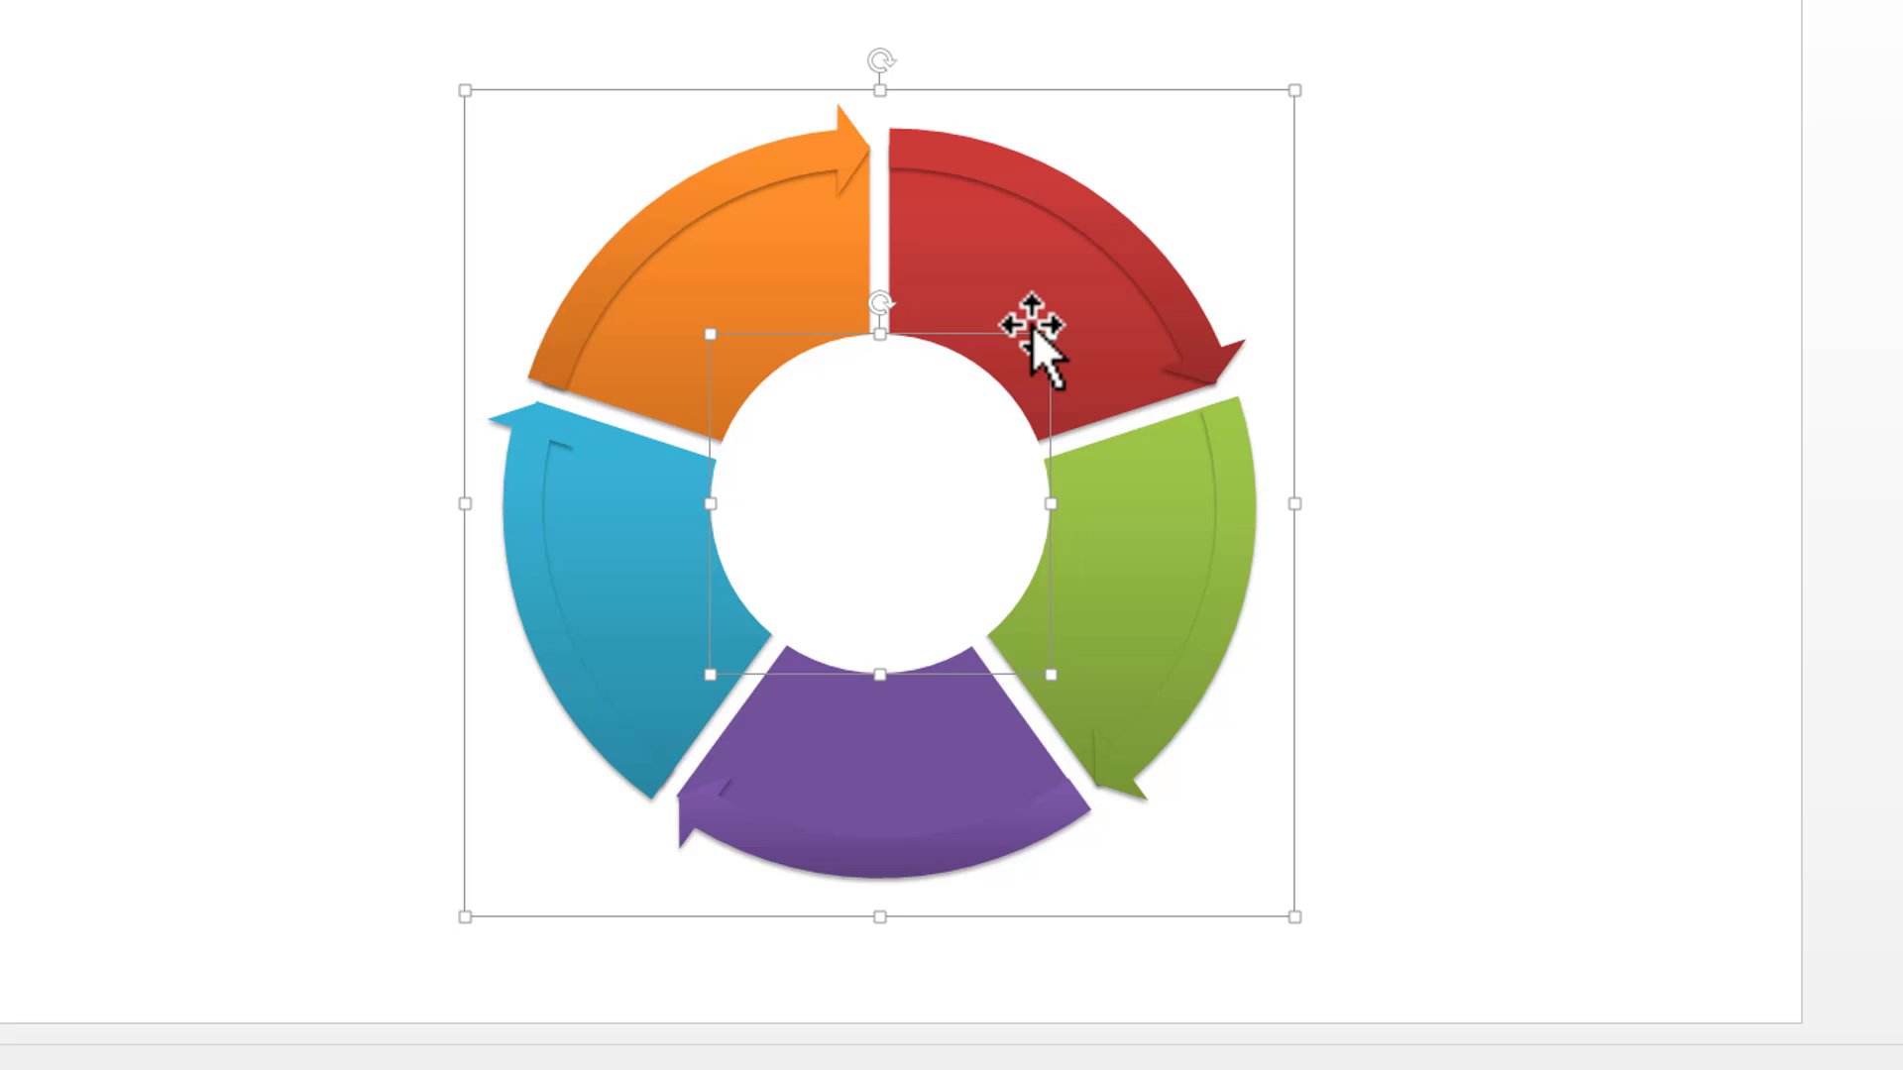
# Ungroup the selected shapes and clear the selection
pyautogui.rightClick(1029, 470)
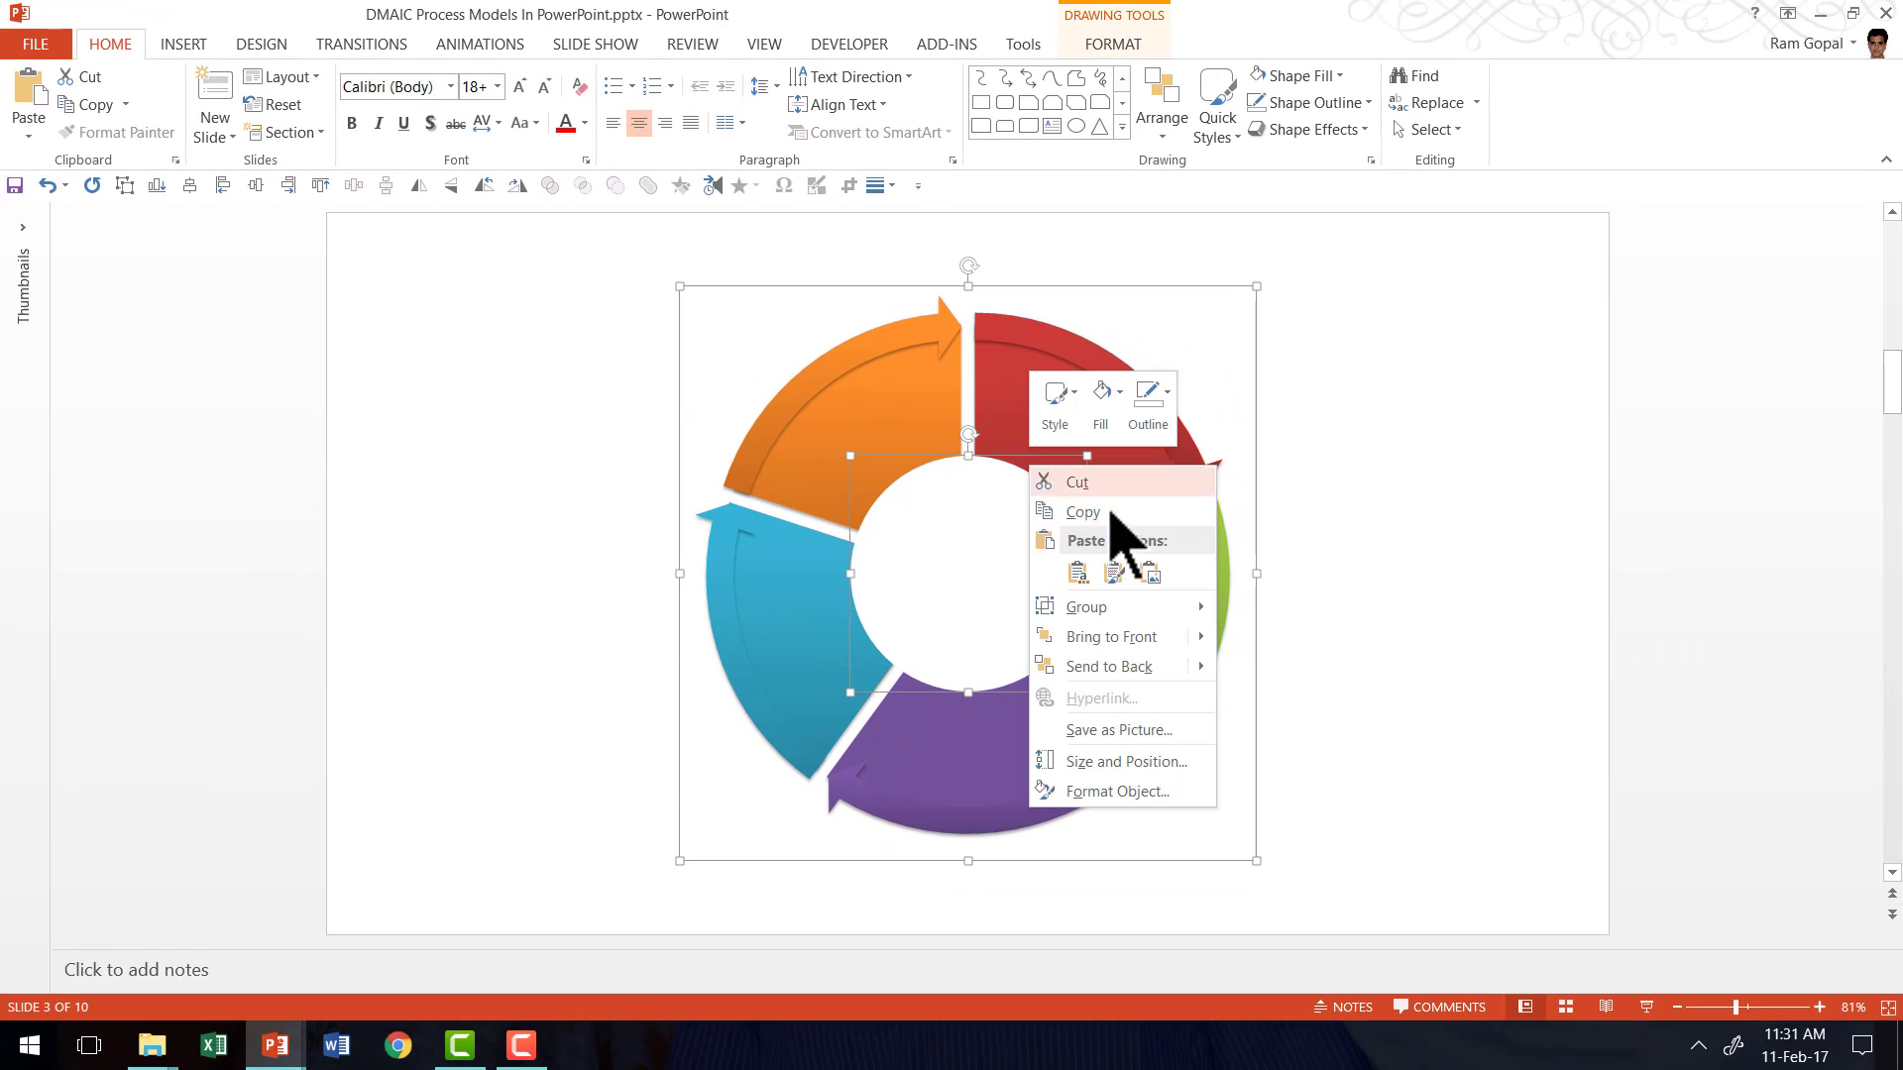
pyautogui.click(1234, 666)
pyautogui.click(1418, 639)
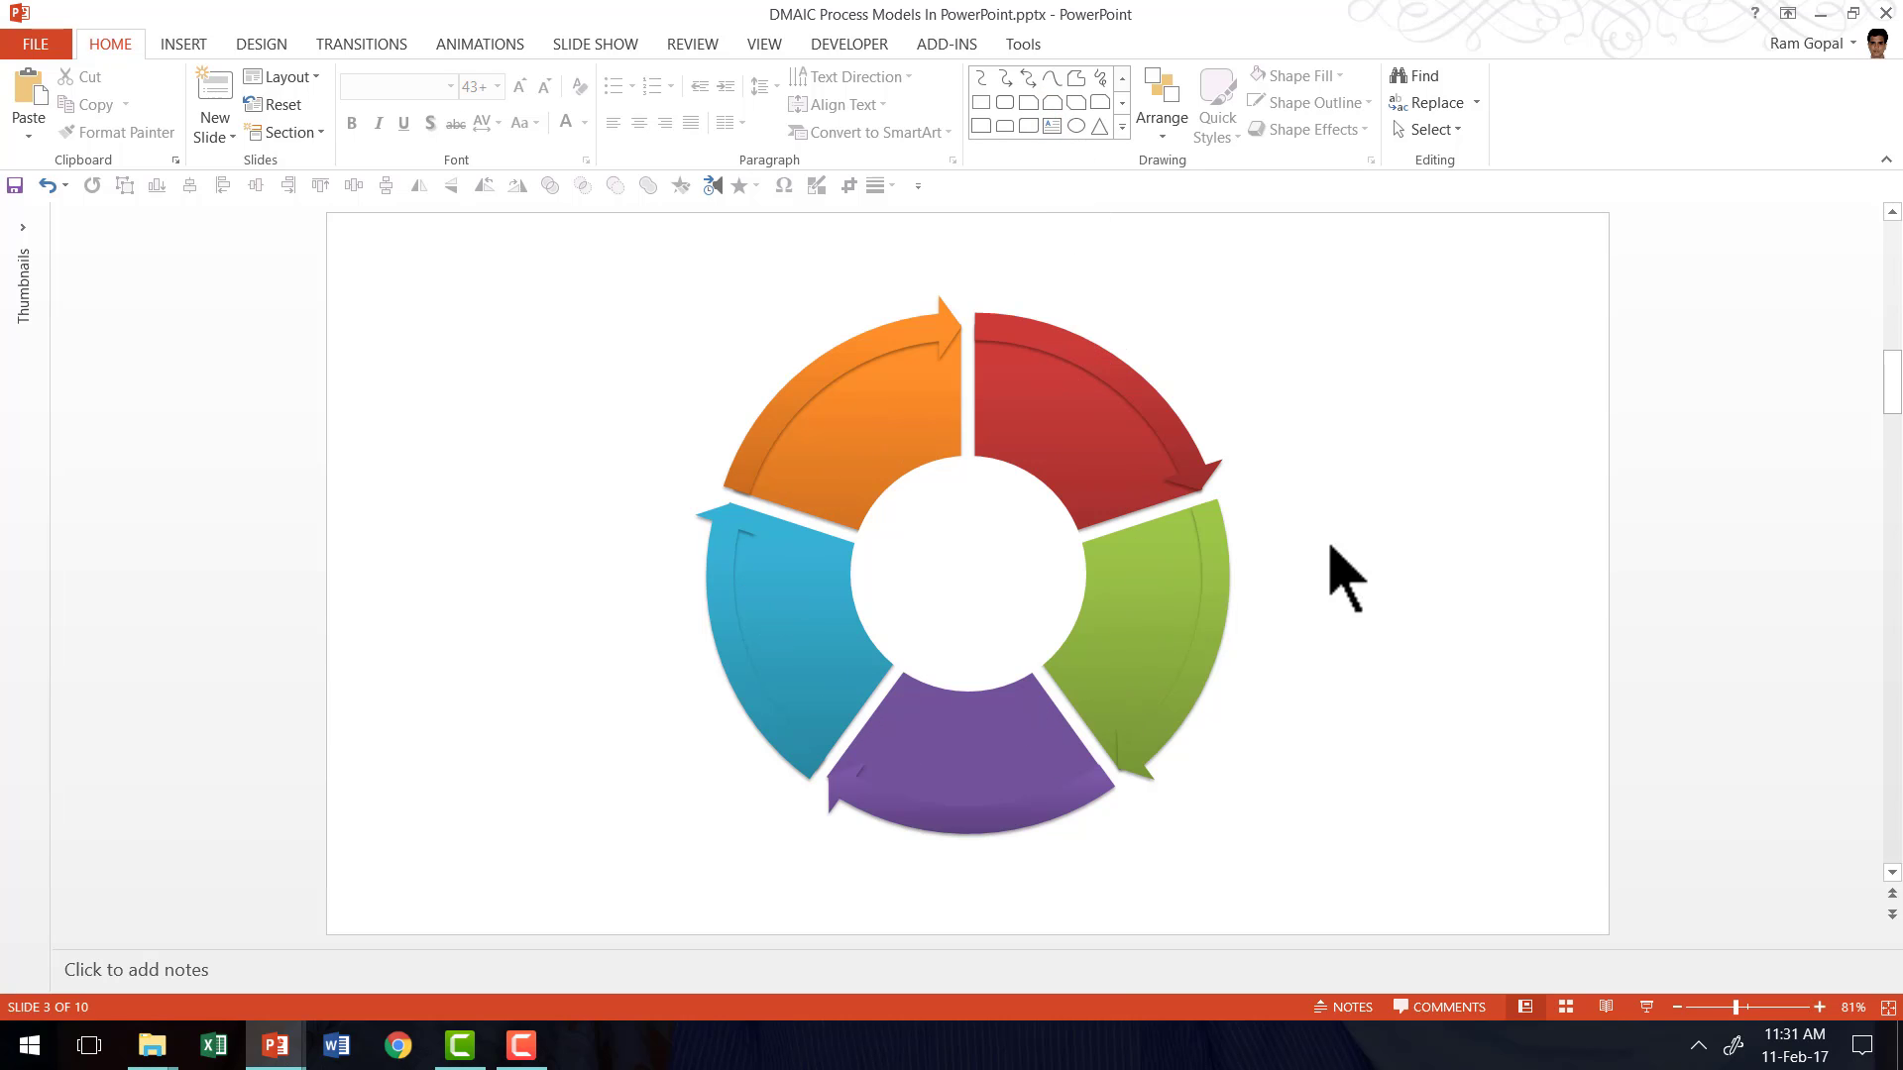
pyautogui.scroll(1, 1445, 615)
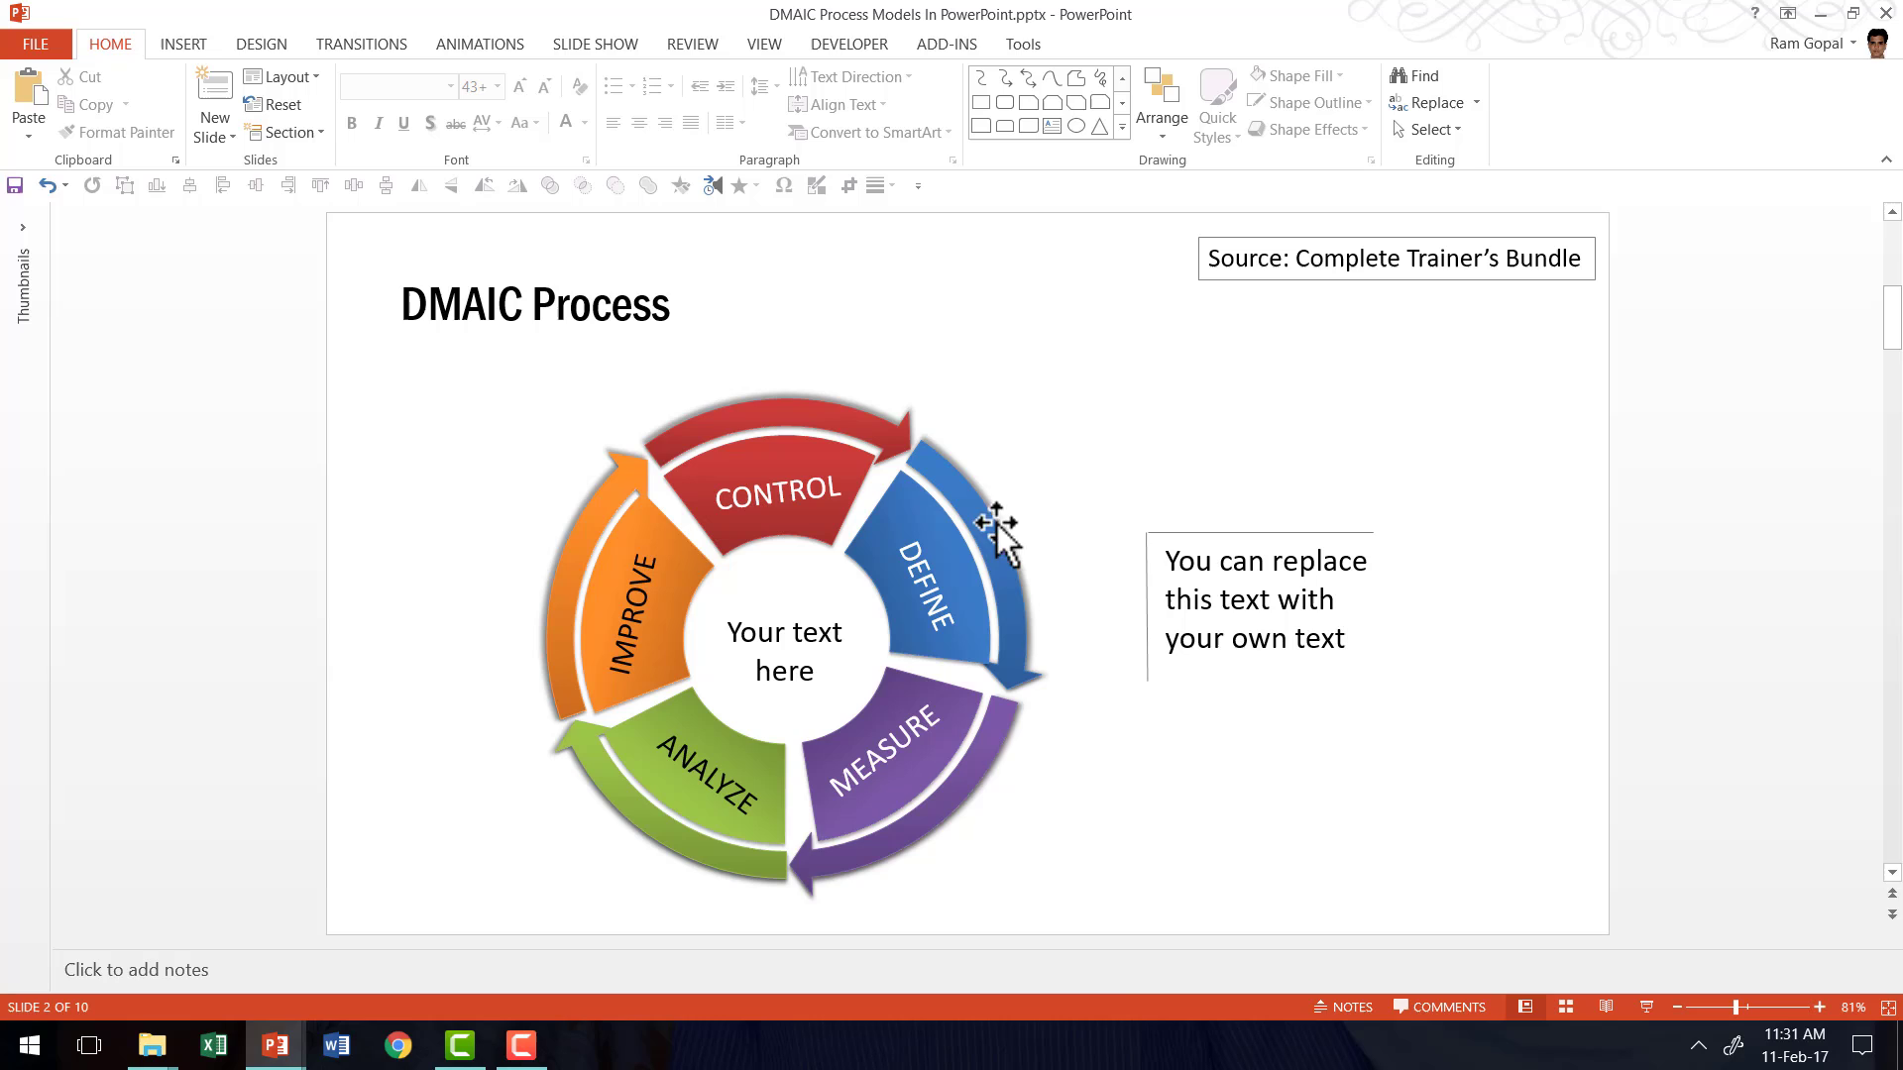
pyautogui.scroll(-1, 1108, 758)
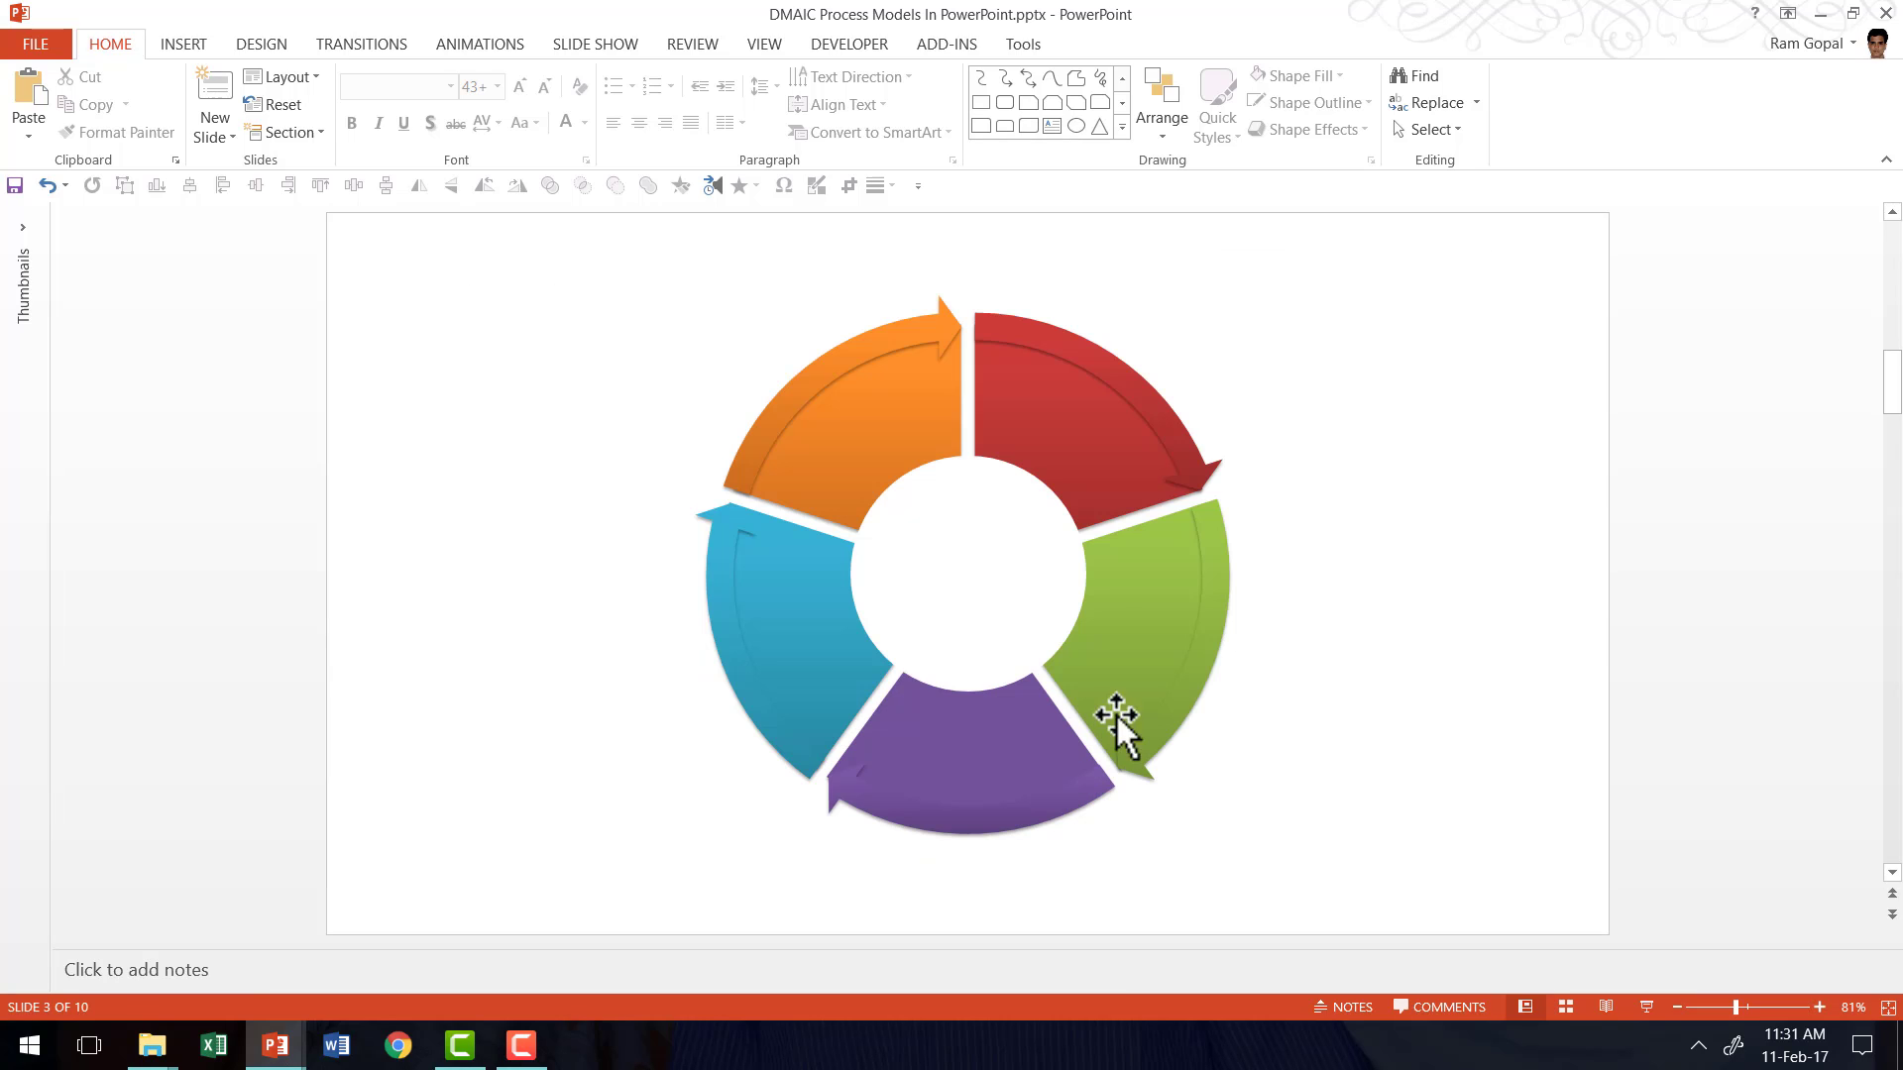